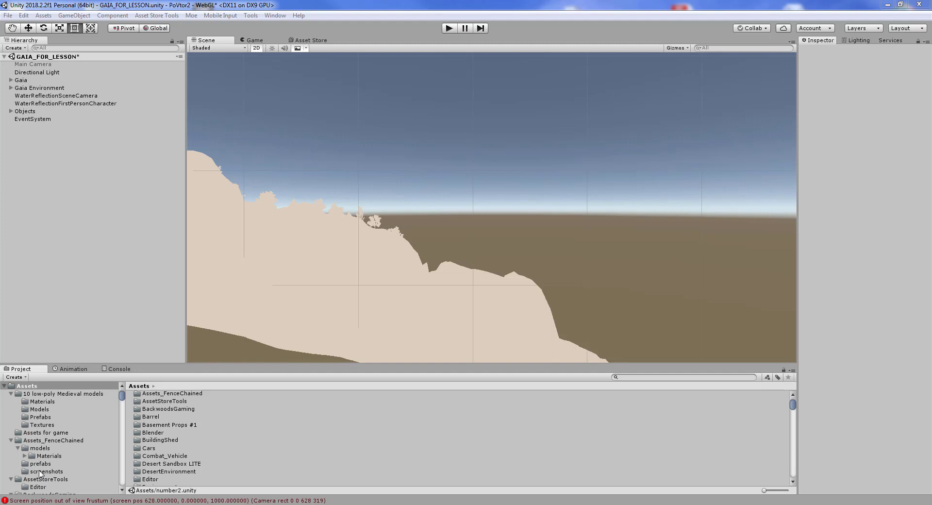
Step: Select the root Assets folder in the Project window and bring up the Windows Start menu
{"action": "left_click", "coordinate": [21, 386]}
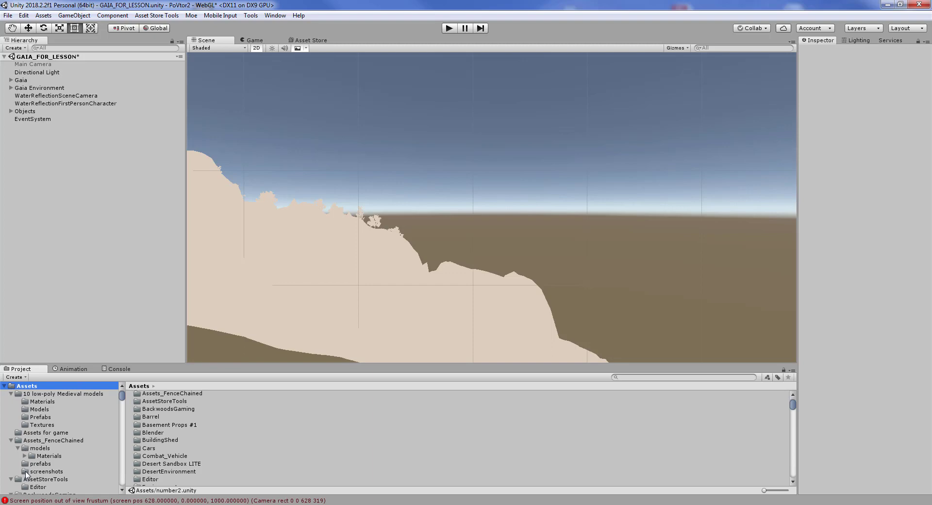
{"action": "key", "text": "super"}
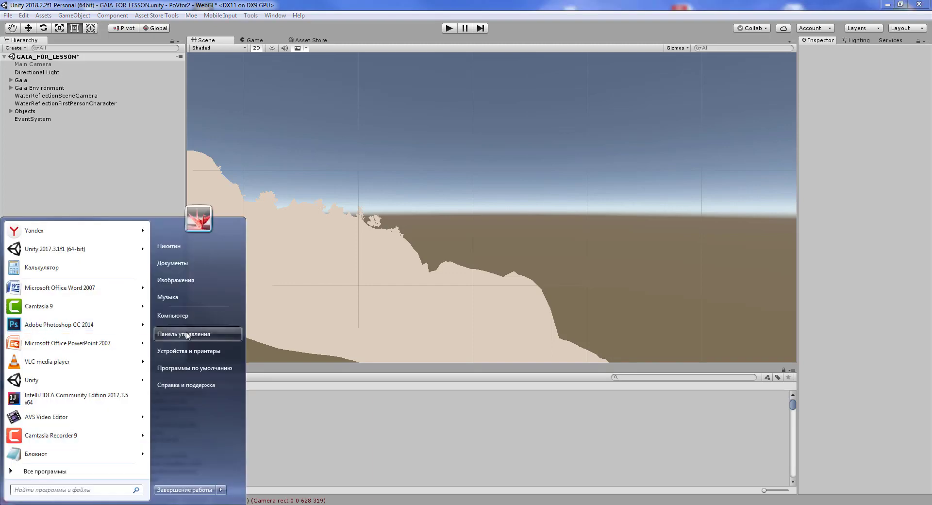
Step: Browse Windows Explorer to C:\Dr\PoVtor2\Assets, then minimize it back to Unity
{"action": "left_click", "coordinate": [192, 314]}
{"action": "double_click", "coordinate": [534, 199]}
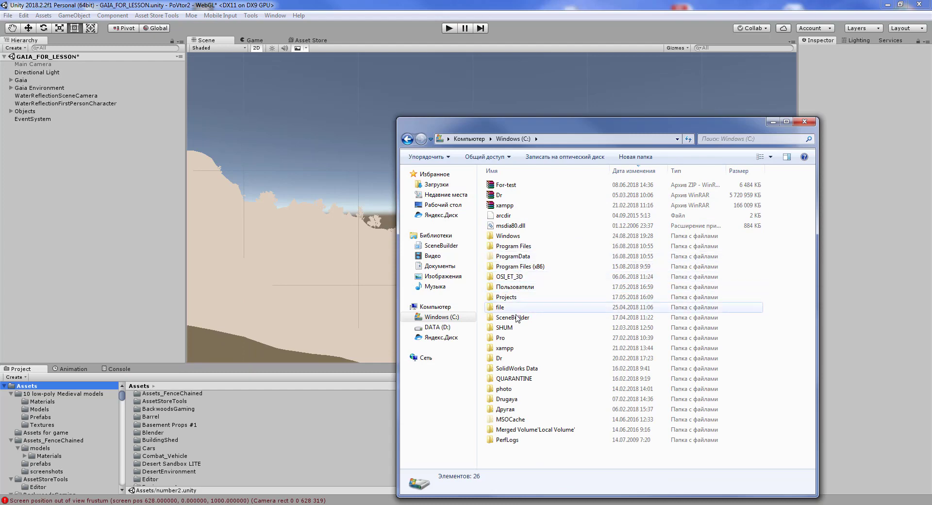
{"action": "double_click", "coordinate": [507, 360]}
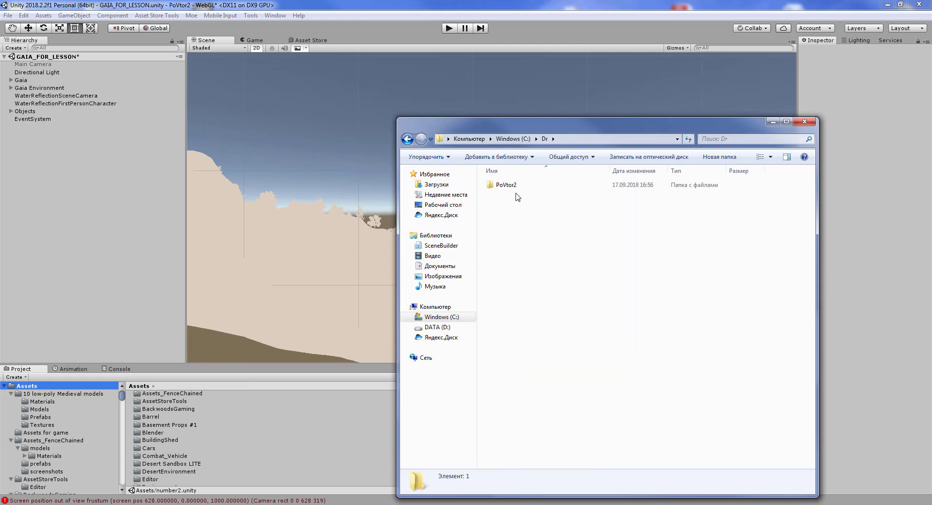
{"action": "double_click", "coordinate": [513, 188]}
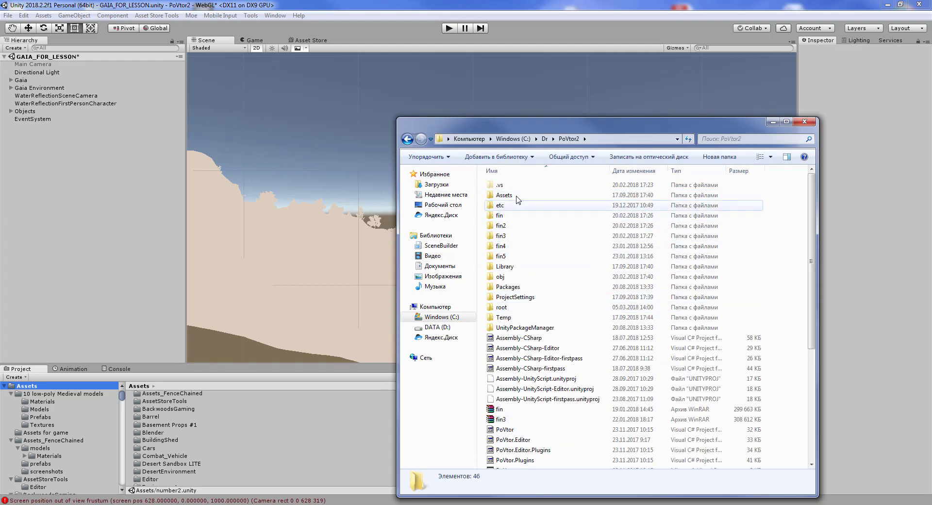
{"action": "double_click", "coordinate": [505, 195]}
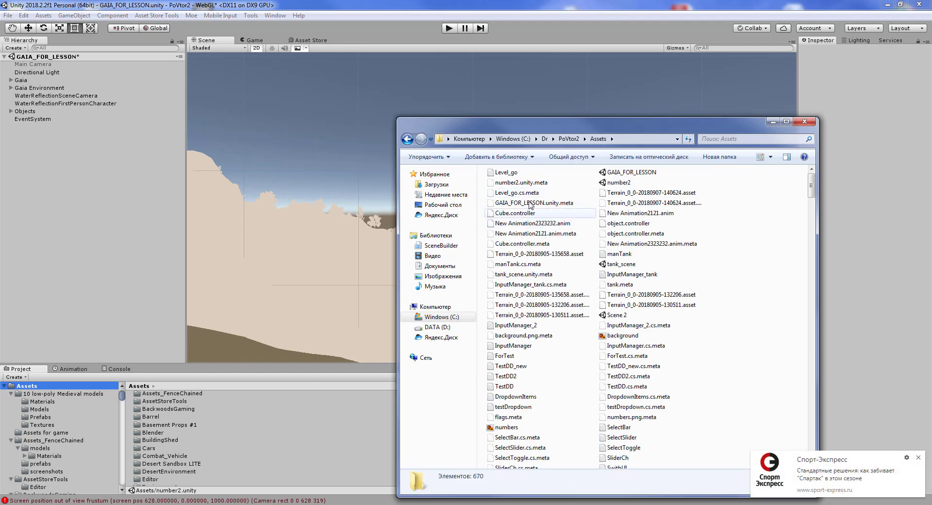
{"action": "left_click", "coordinate": [919, 458]}
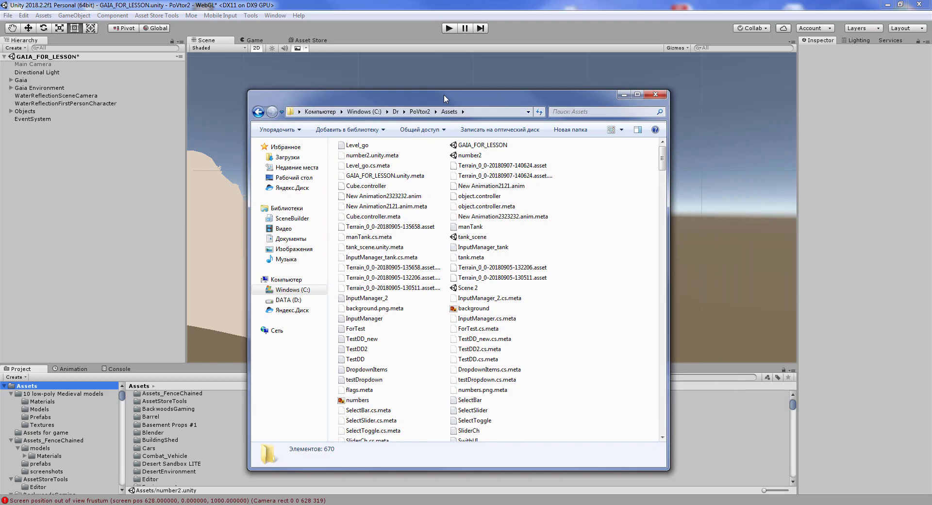
{"action": "left_click_drag", "start_coordinate": [593, 130], "coordinate": [446, 97]}
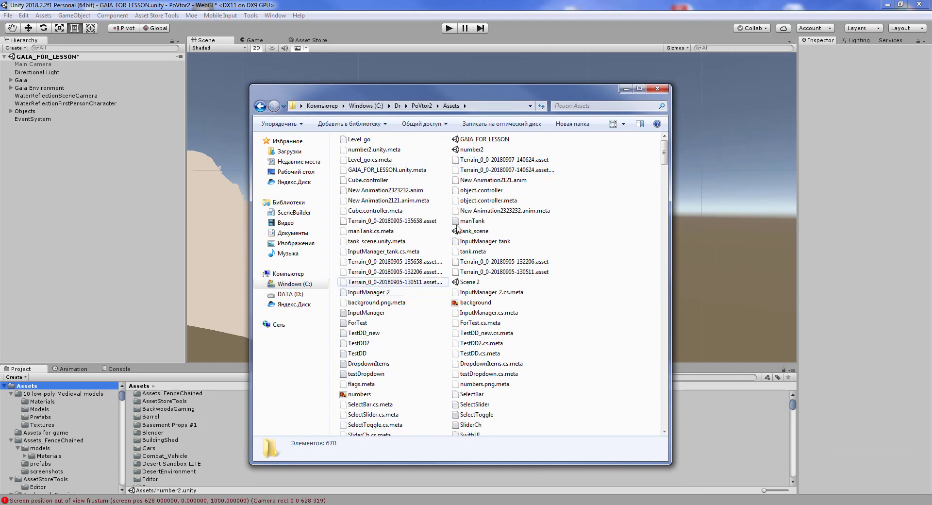
{"action": "left_click", "coordinate": [627, 89]}
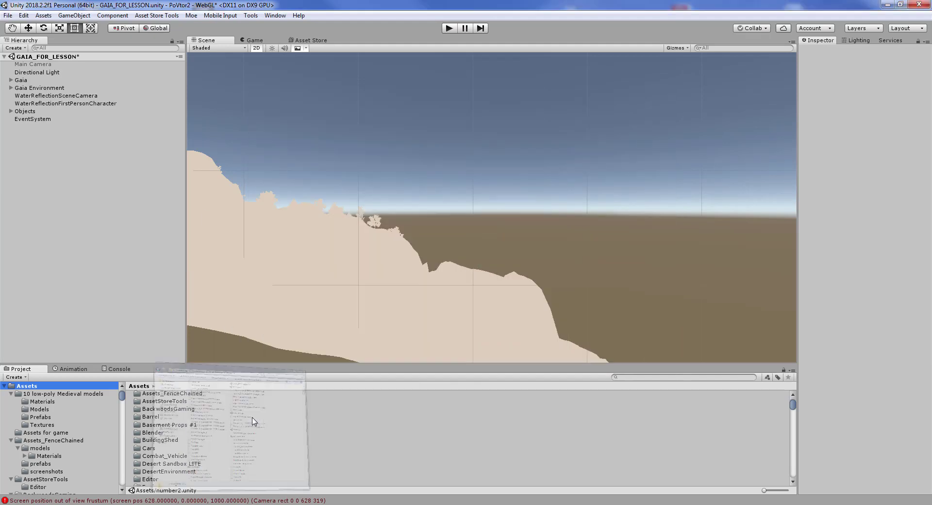
Step: Reveal the Basement Props #1 folder in Windows Explorer via Show in Explorer, then minimize Explorer
{"action": "left_click", "coordinate": [156, 425]}
{"action": "right_click", "coordinate": [156, 426]}
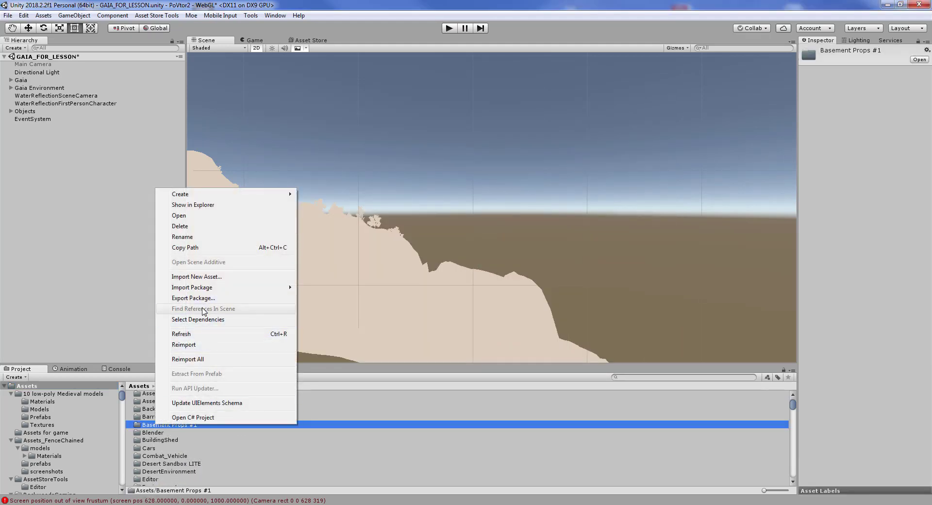
{"action": "left_click", "coordinate": [198, 206]}
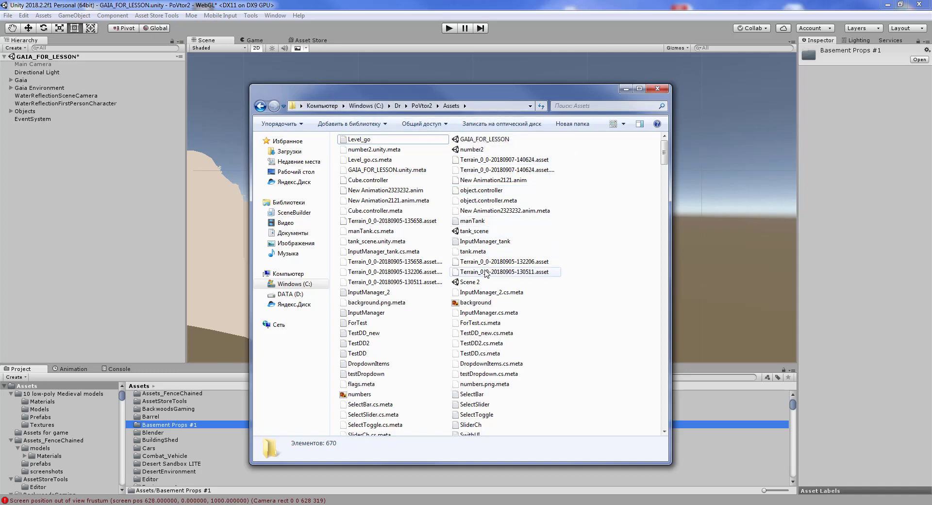
{"action": "left_click", "coordinate": [625, 88]}
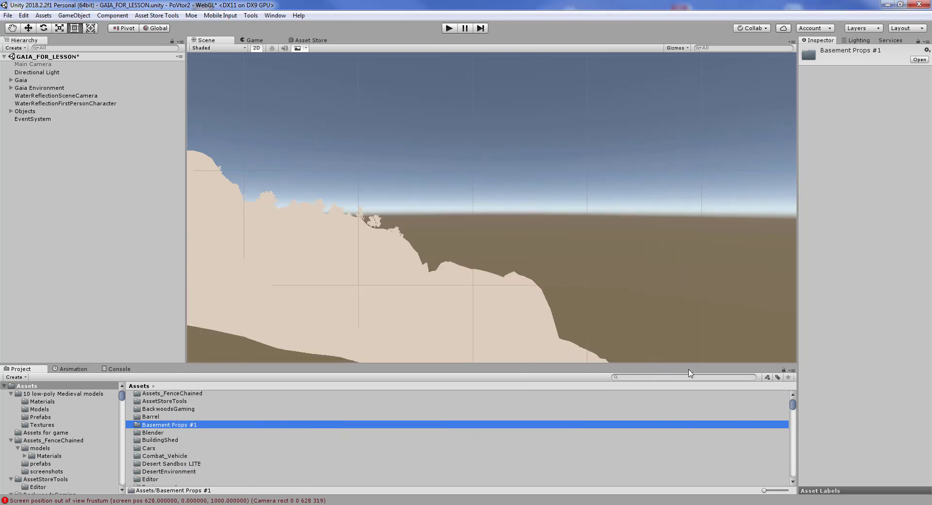
Step: Maximize the Project panel, then bring the Explorer window back full screen
{"action": "left_click", "coordinate": [793, 371]}
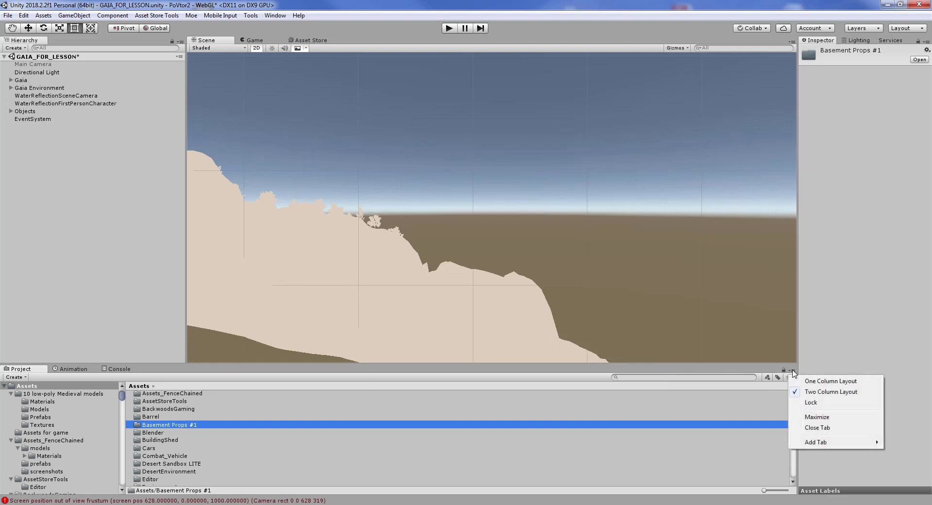
{"action": "left_click", "coordinate": [819, 417]}
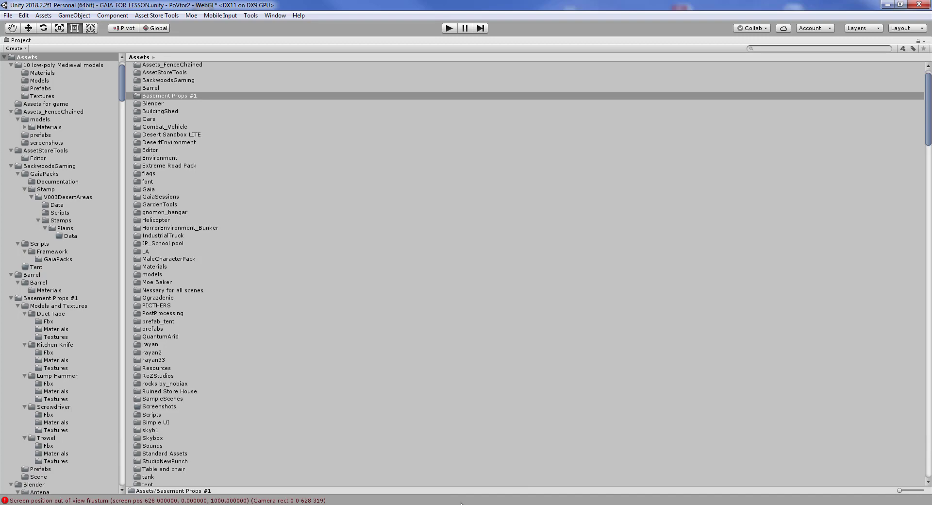
{"action": "mouse_move", "coordinate": [124, 503]}
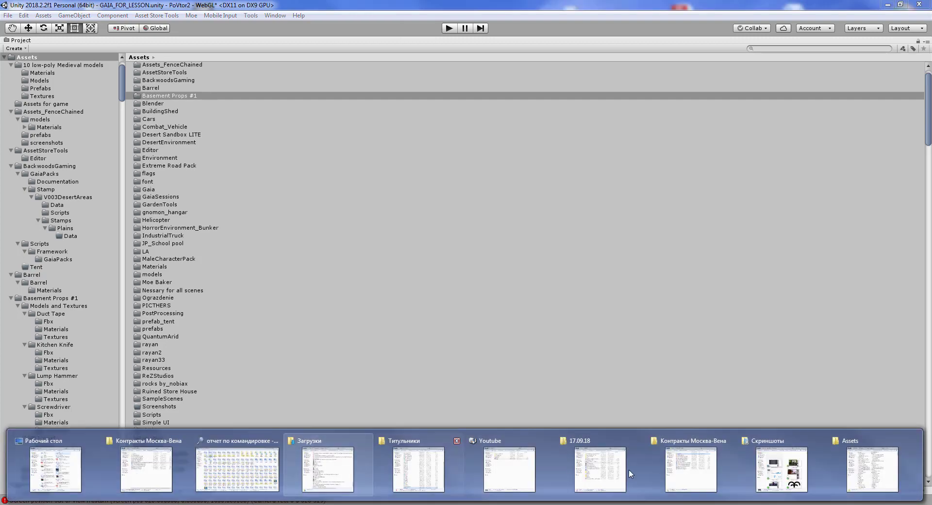
{"action": "left_click", "coordinate": [856, 452]}
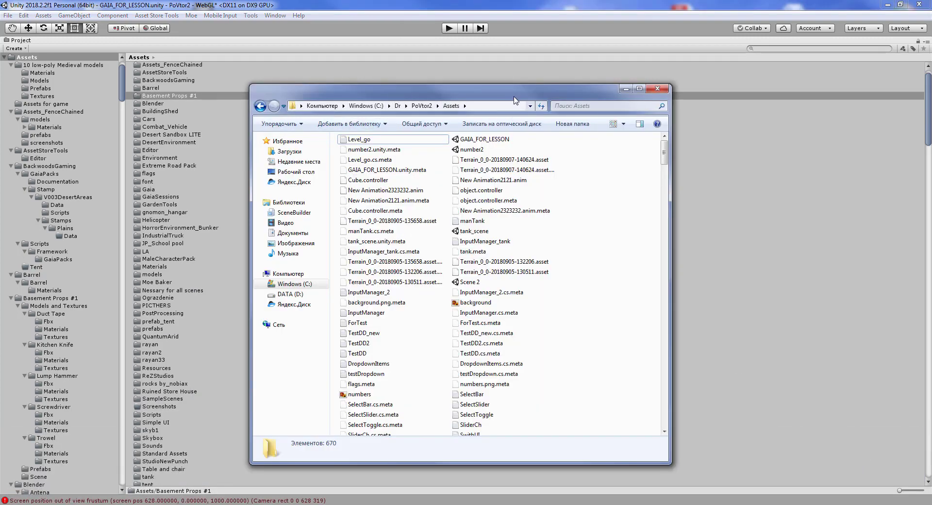
{"action": "double_click", "coordinate": [517, 86]}
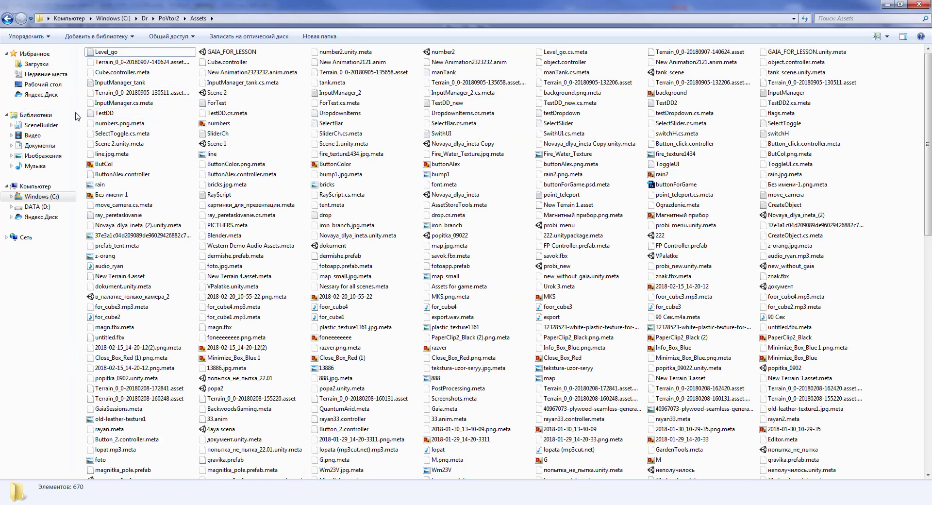
Step: Expand Explorer's folder tree down to C:\Dr\PoVtor2\Assets, then return to Unity
{"action": "left_click_drag", "start_coordinate": [77, 113], "coordinate": [164, 117]}
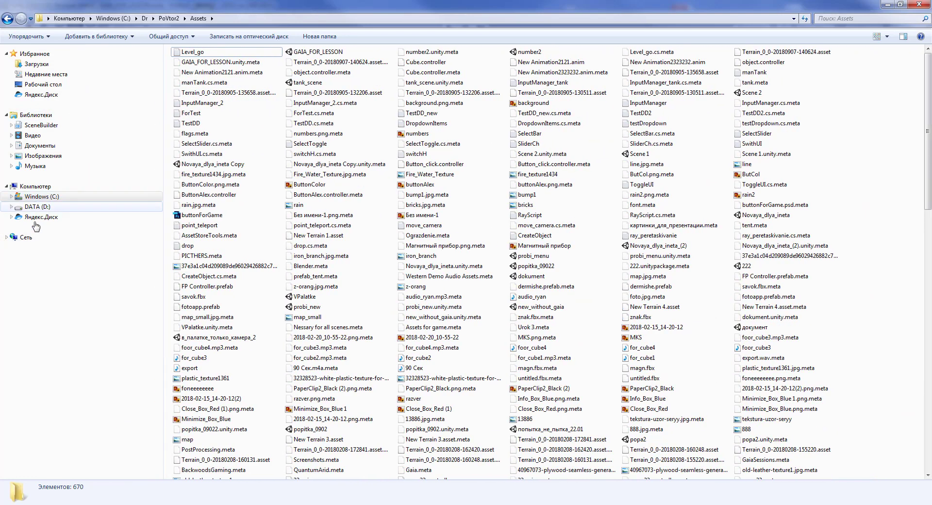
{"action": "left_click", "coordinate": [11, 196]}
{"action": "left_click", "coordinate": [15, 206]}
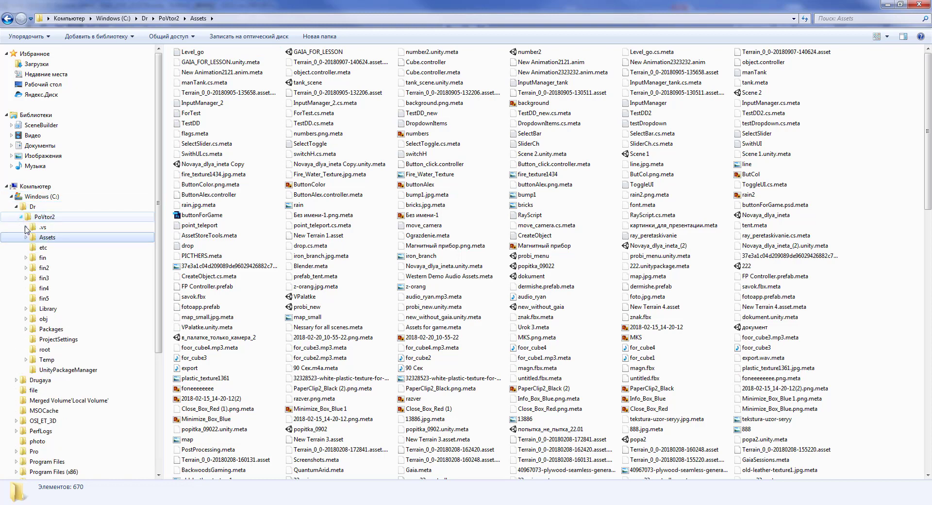
{"action": "left_click", "coordinate": [20, 216]}
{"action": "left_click", "coordinate": [26, 237]}
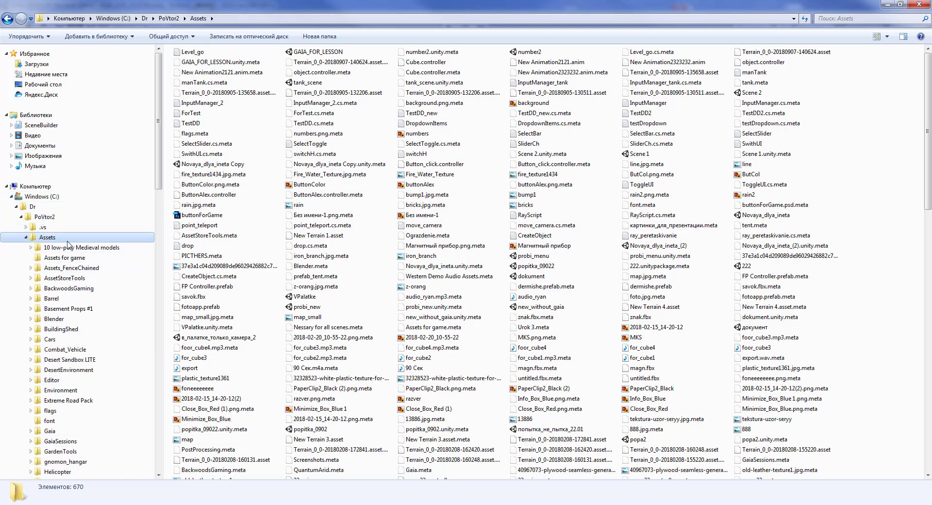
{"action": "left_click", "coordinate": [921, 5]}
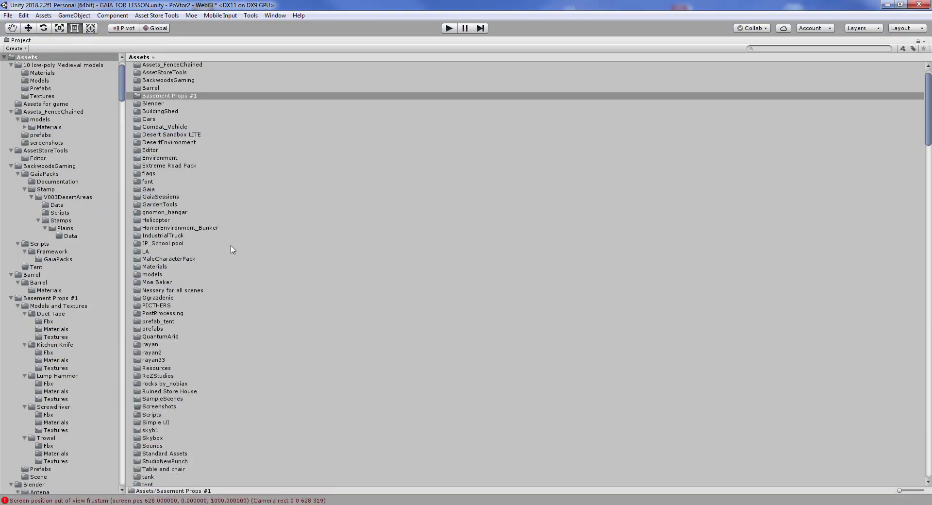
{"action": "mouse_move", "coordinate": [374, 502]}
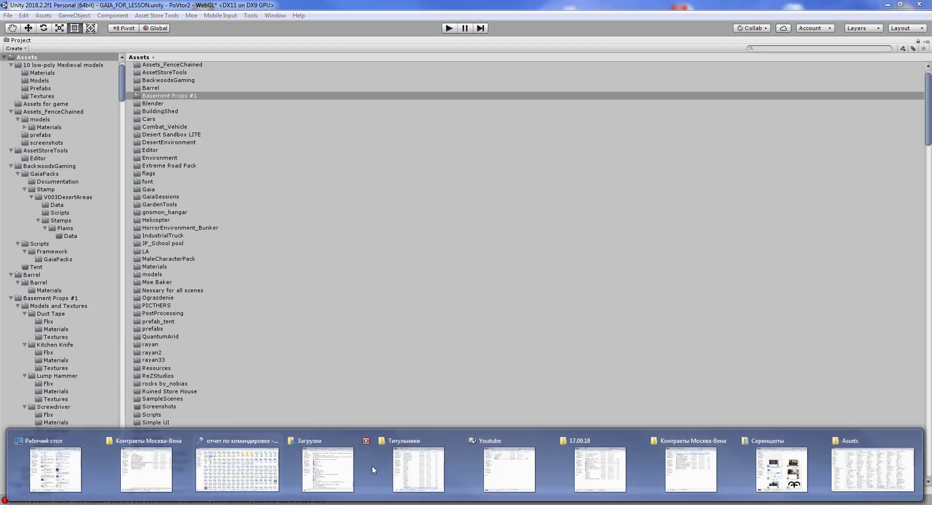
{"action": "left_click", "coordinate": [860, 469]}
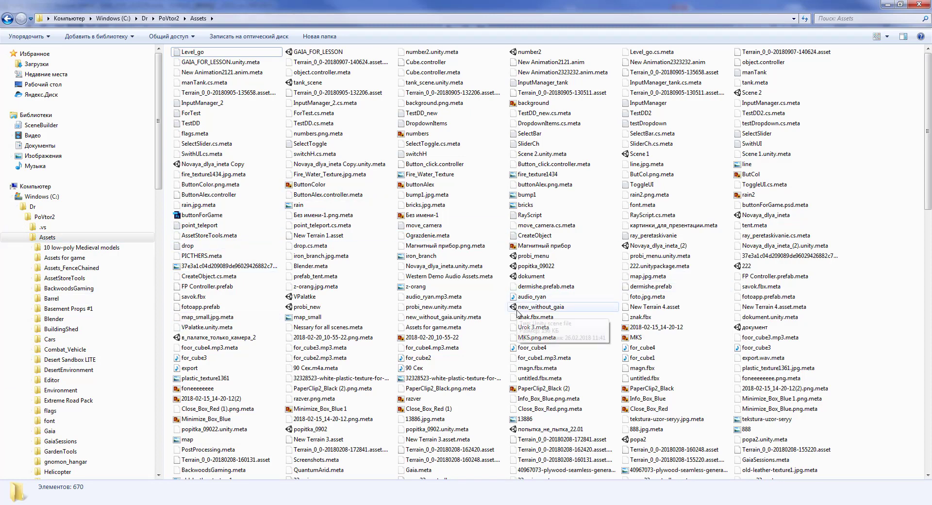
{"action": "double_click", "coordinate": [515, 313]}
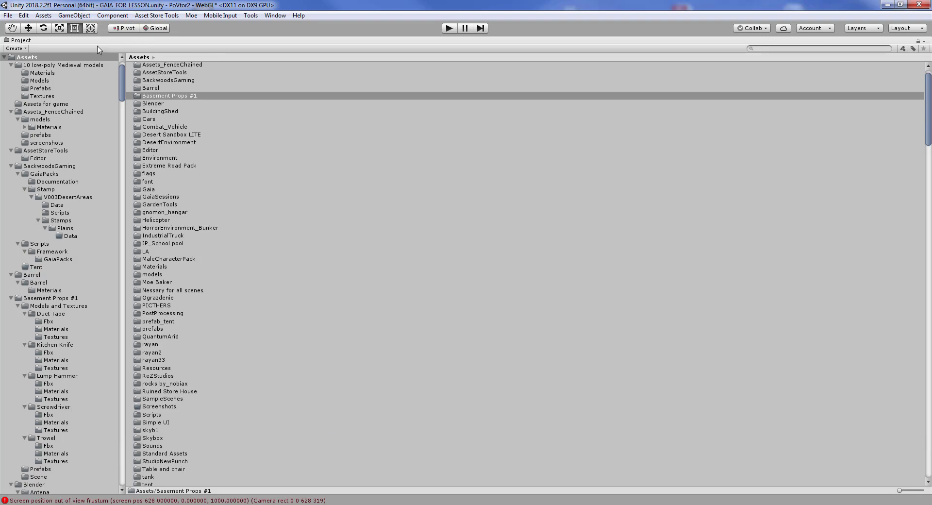
Step: Uncheck Maximize so the Project panel returns to its normal size
{"action": "left_click", "coordinate": [927, 42]}
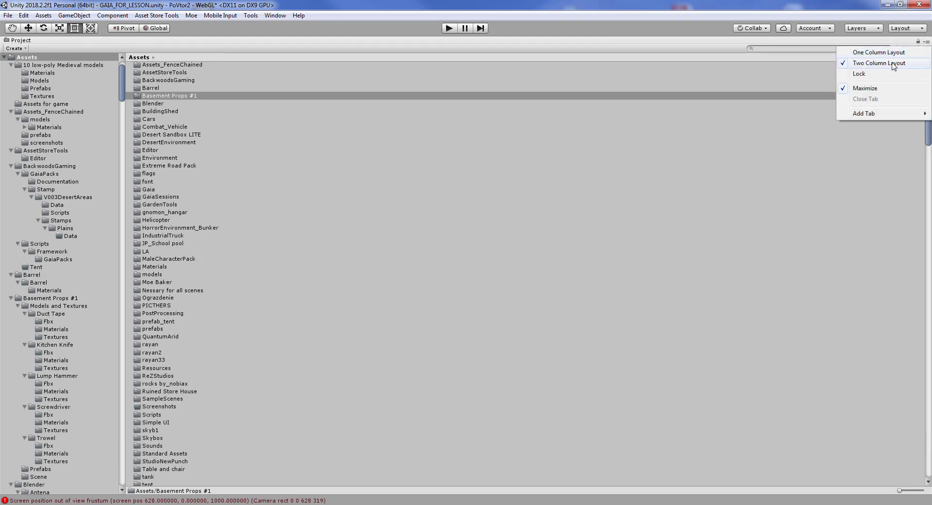
{"action": "left_click", "coordinate": [874, 89]}
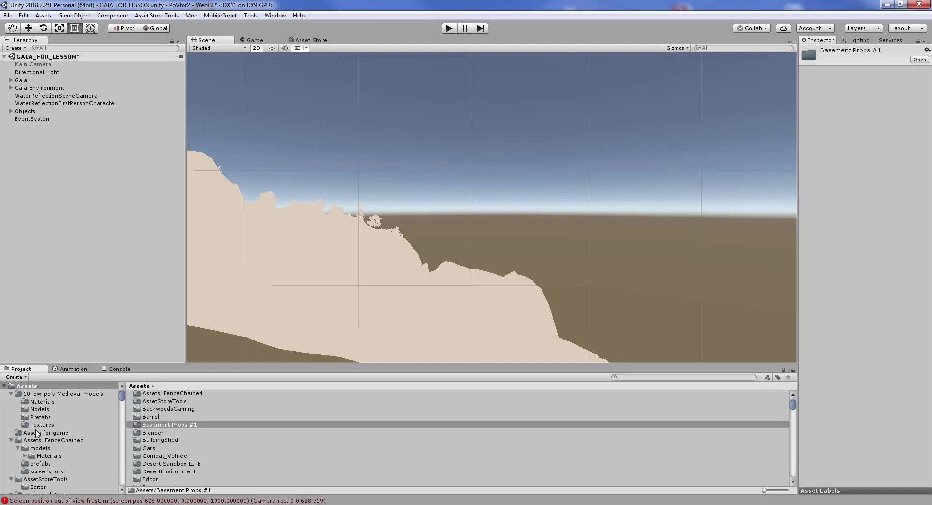
Step: Collapse and re-expand the Assets tree, then toggle the models Materials subfolder open and closed
{"action": "left_click", "coordinate": [5, 386]}
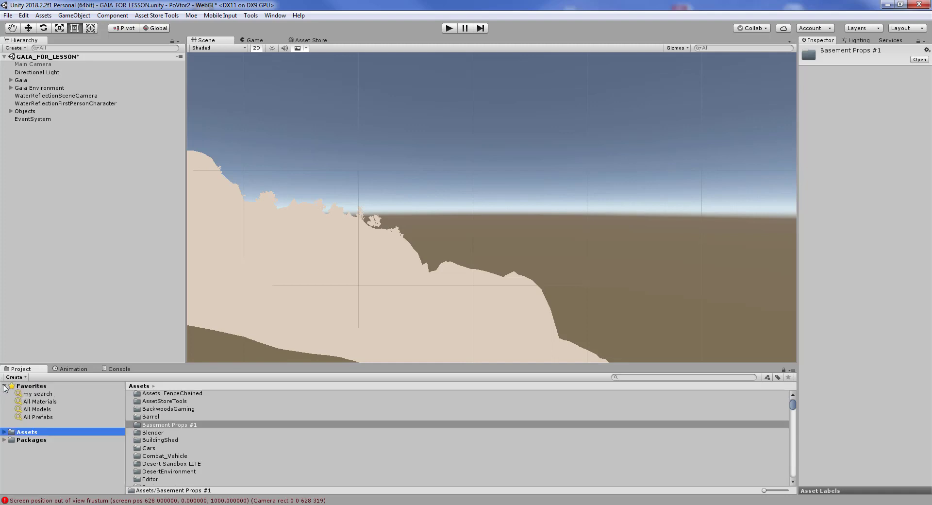
{"action": "left_click", "coordinate": [5, 432]}
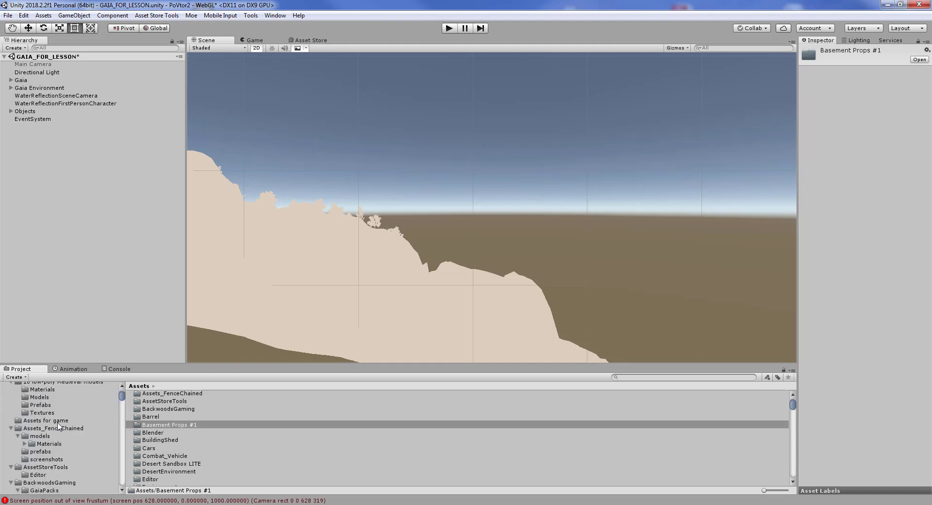
{"action": "scroll", "coordinate": [19, 412], "scroll_direction": "down", "scroll_amount": 2}
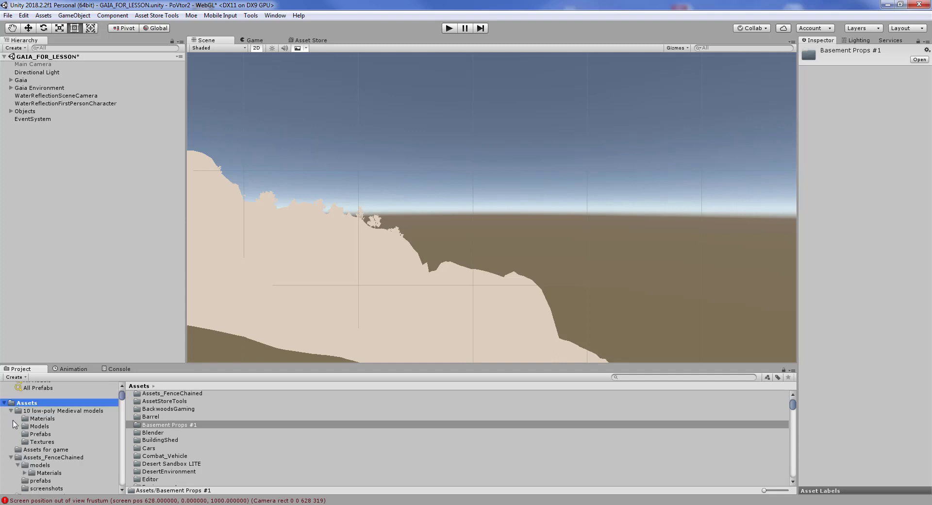
{"action": "scroll", "coordinate": [11, 427], "scroll_direction": "down", "scroll_amount": 3}
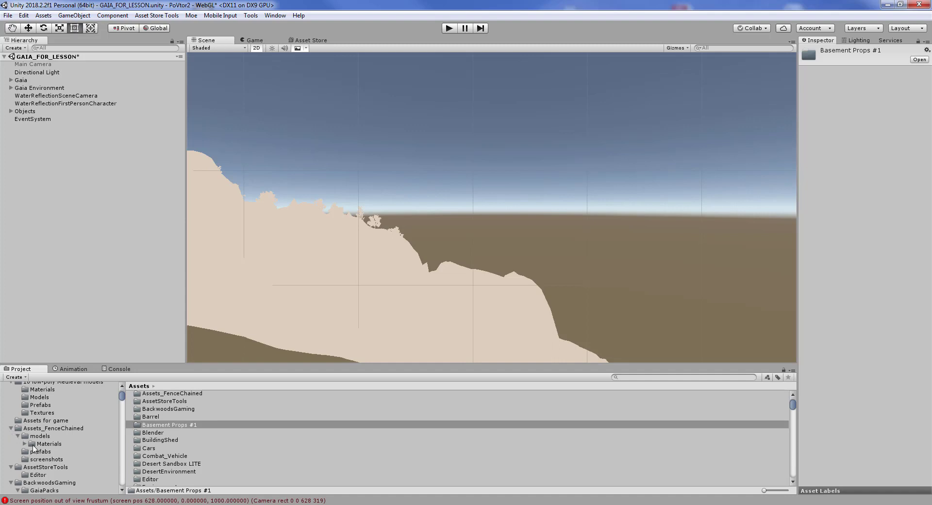
{"action": "left_click", "coordinate": [25, 444]}
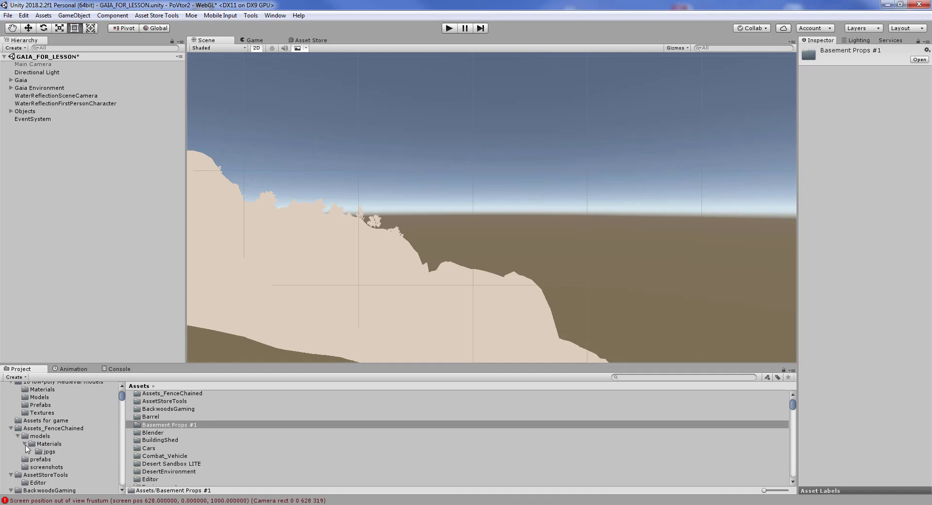
{"action": "left_click", "coordinate": [25, 444]}
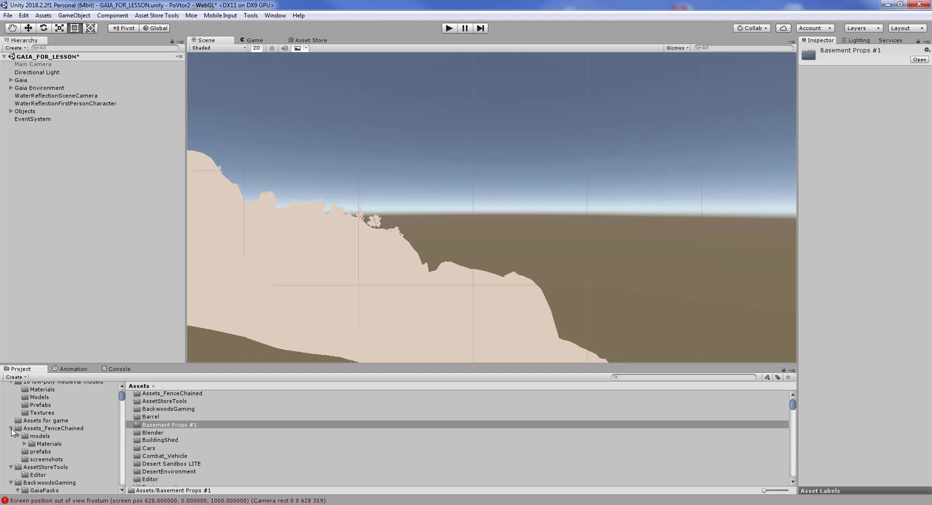
Step: Expand Assets_FenceChained with all its nested subfolders using an Alt-click on its arrow
{"action": "key", "text": "q"}
{"action": "left_click", "coordinate": [11, 429]}
{"action": "key", "text": "t"}
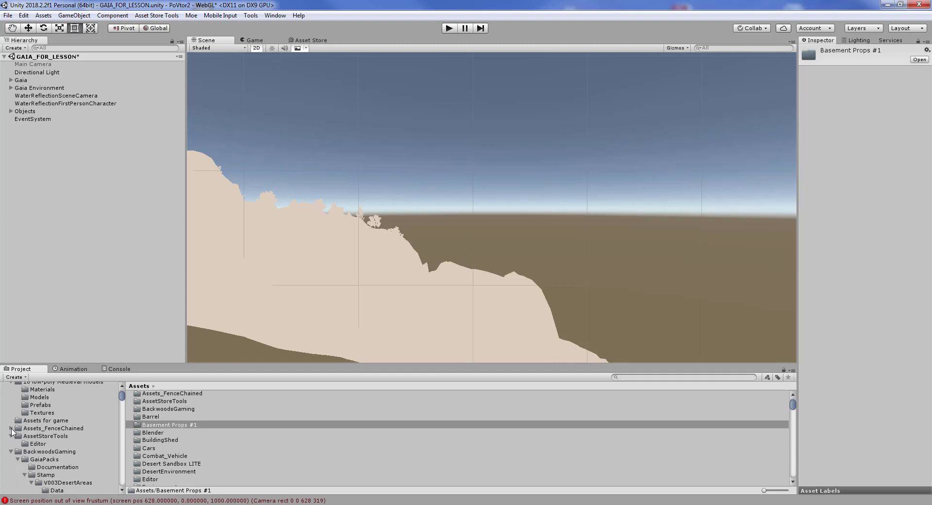
{"action": "left_click", "coordinate": [11, 428]}
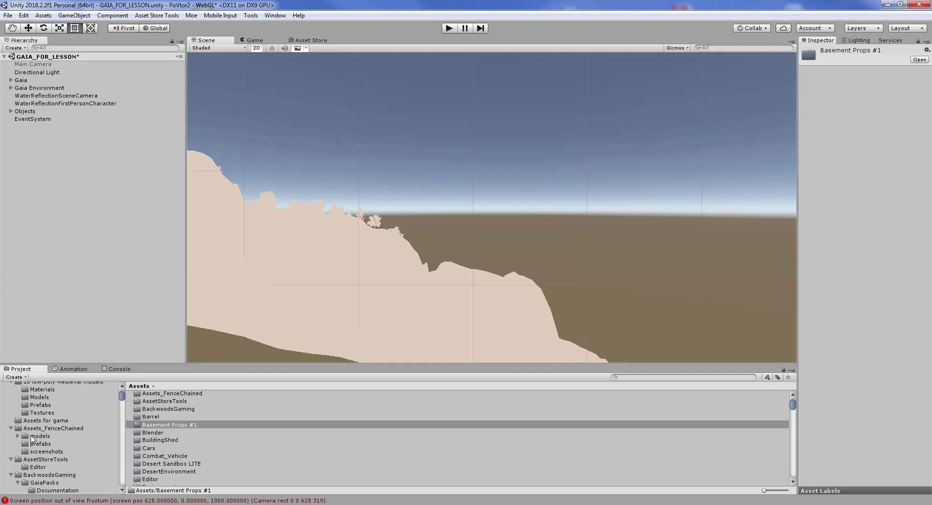
{"action": "left_click", "coordinate": [11, 429]}
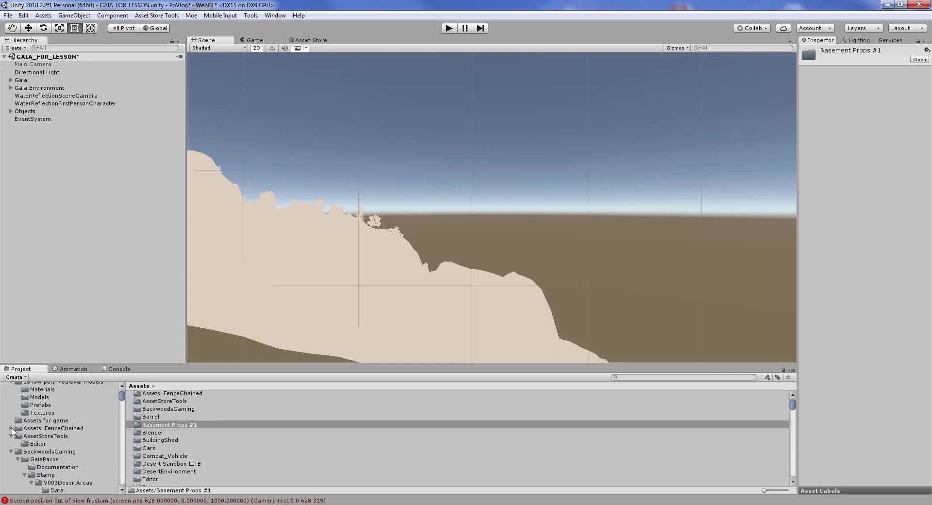
{"action": "key", "text": "q"}
{"action": "left_click", "coordinate": [11, 429]}
{"action": "key", "text": "t"}
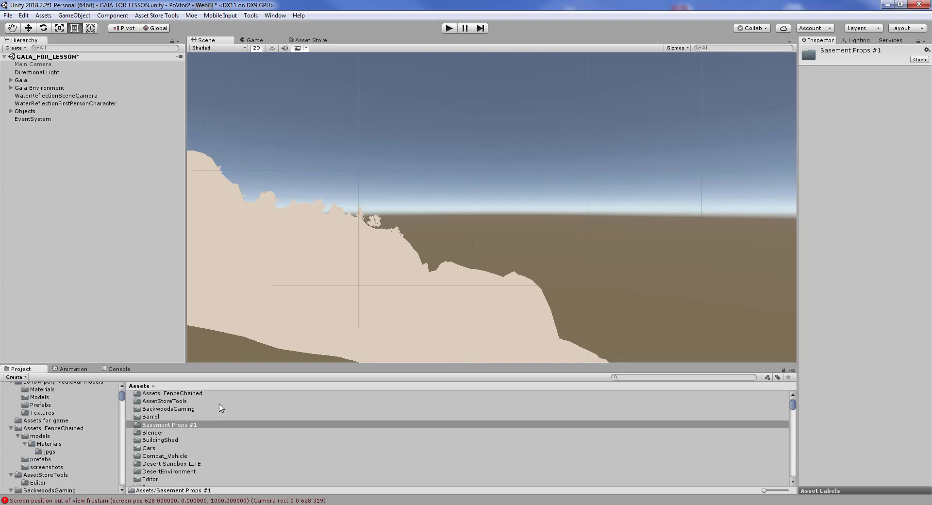
{"action": "scroll", "coordinate": [182, 456], "scroll_direction": "down", "scroll_amount": 5}
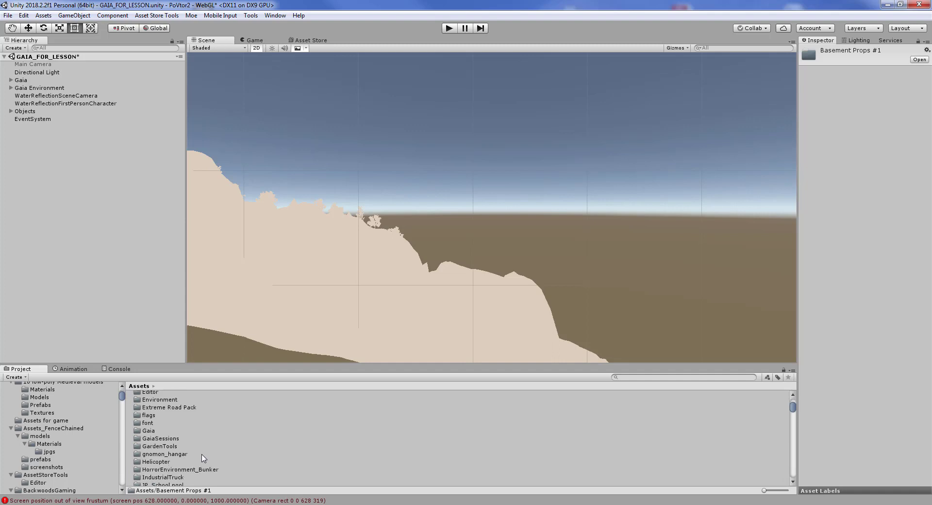
{"action": "scroll", "coordinate": [181, 459], "scroll_direction": "down", "scroll_amount": 5}
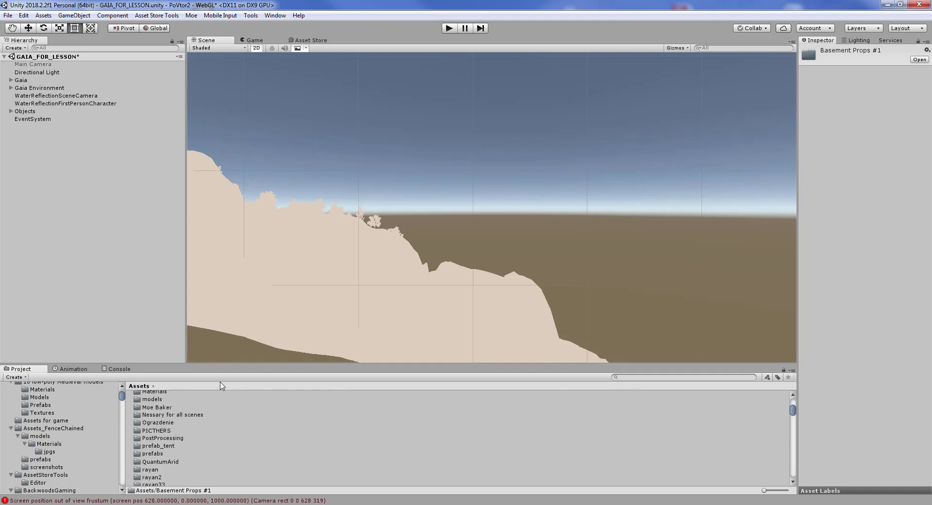
Step: Search the Project for 'blender', select the Blender folder, then clear the search
{"action": "left_click", "coordinate": [624, 378]}
{"action": "type", "text": "blender"}
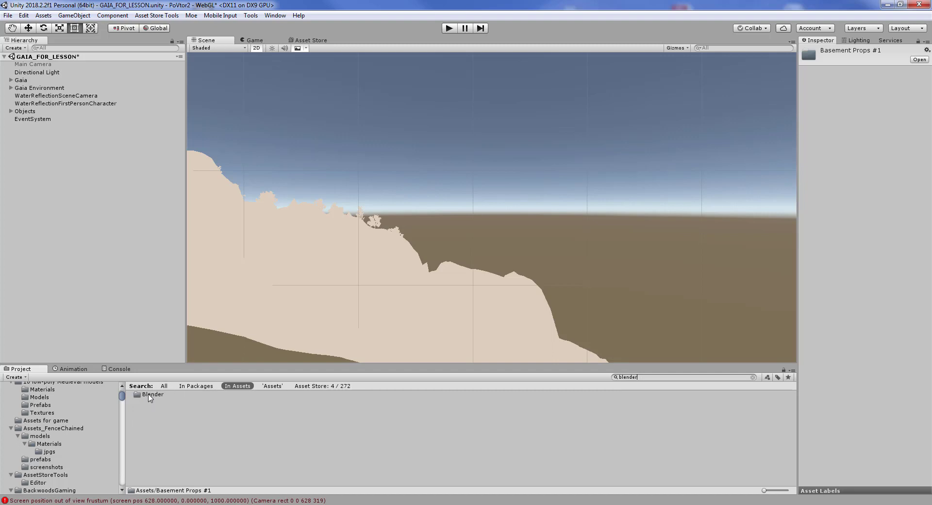
{"action": "left_click", "coordinate": [149, 395]}
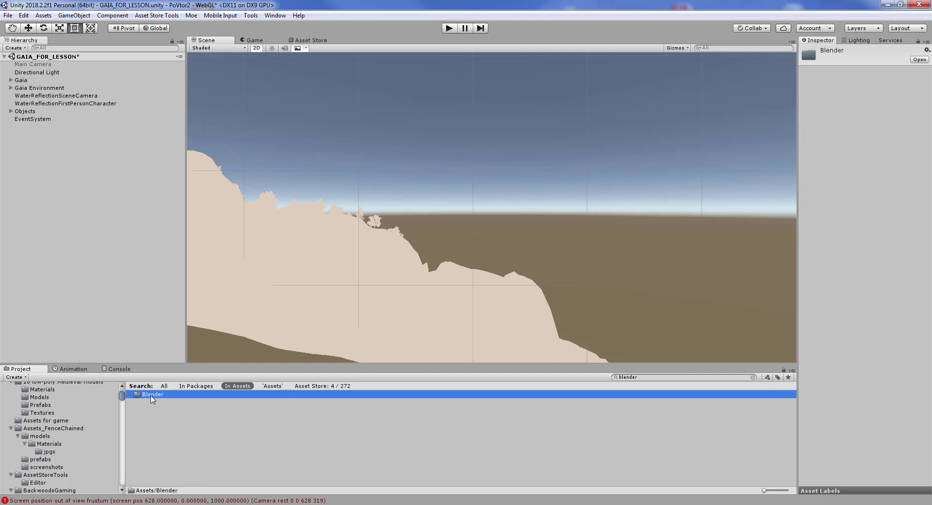
{"action": "key", "text": "Escape"}
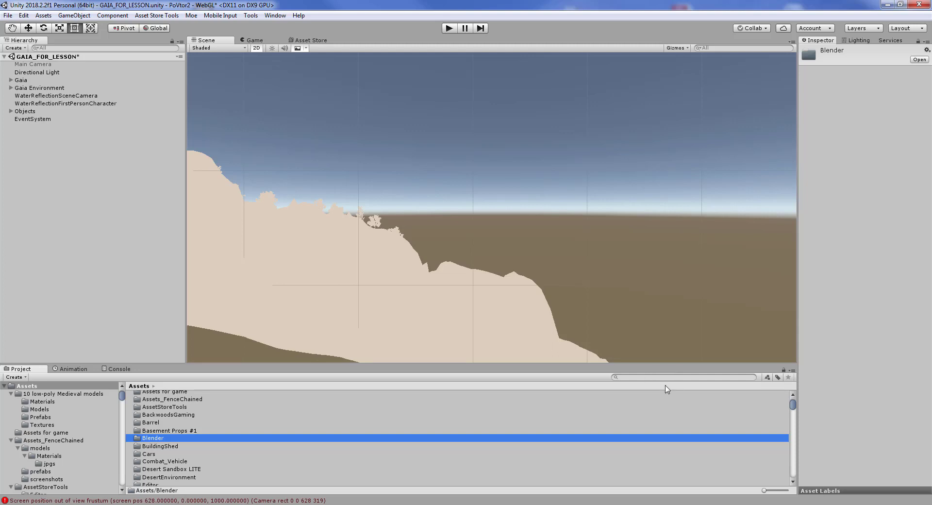
Step: Filter the Project search to Prefab assets, briefly typing and removing 30
{"action": "left_click", "coordinate": [768, 378]}
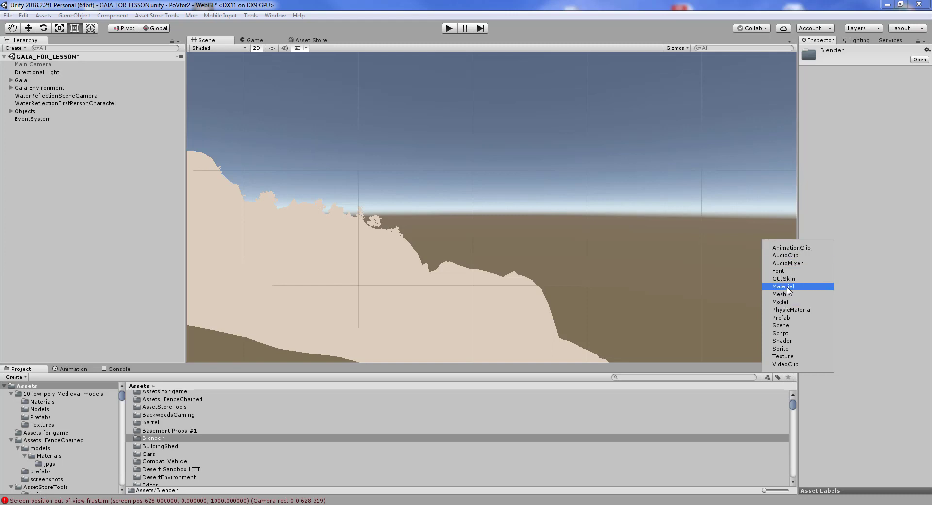
{"action": "left_click", "coordinate": [784, 318]}
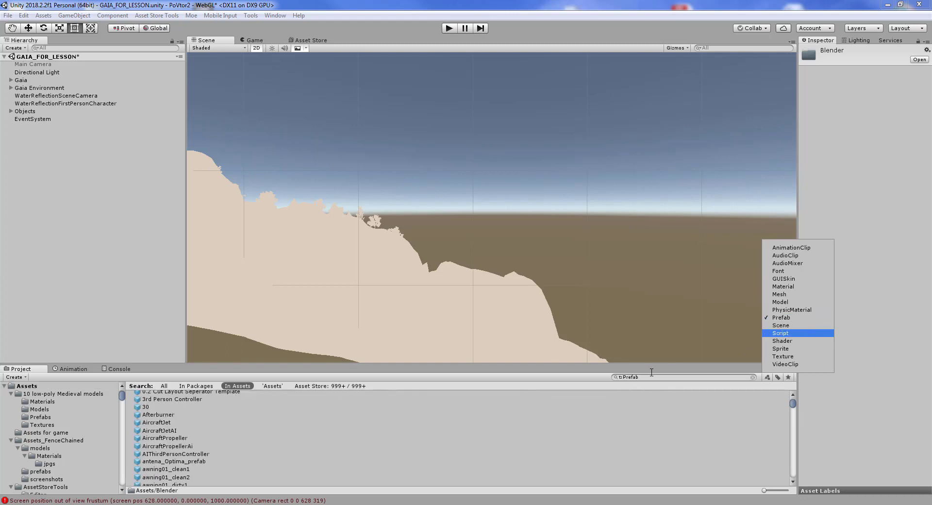
{"action": "left_click", "coordinate": [641, 377]}
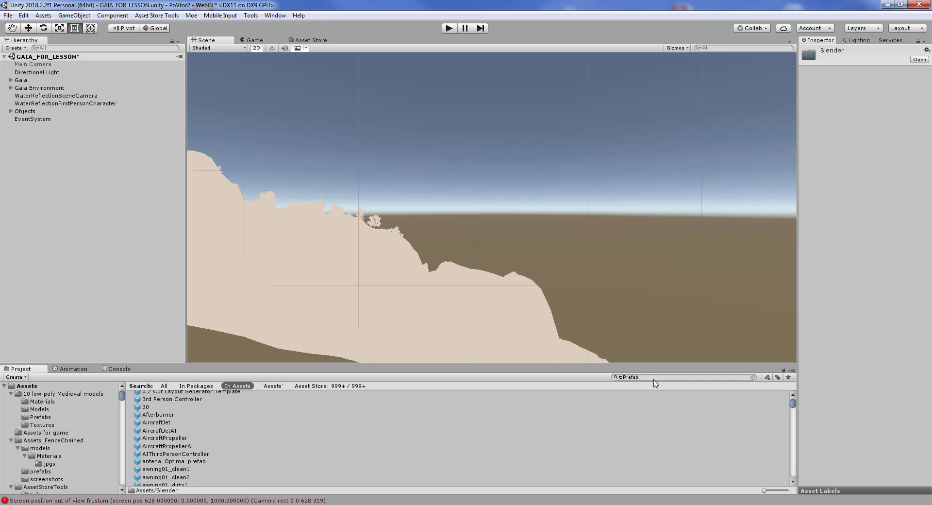
{"action": "type", "text": "30"}
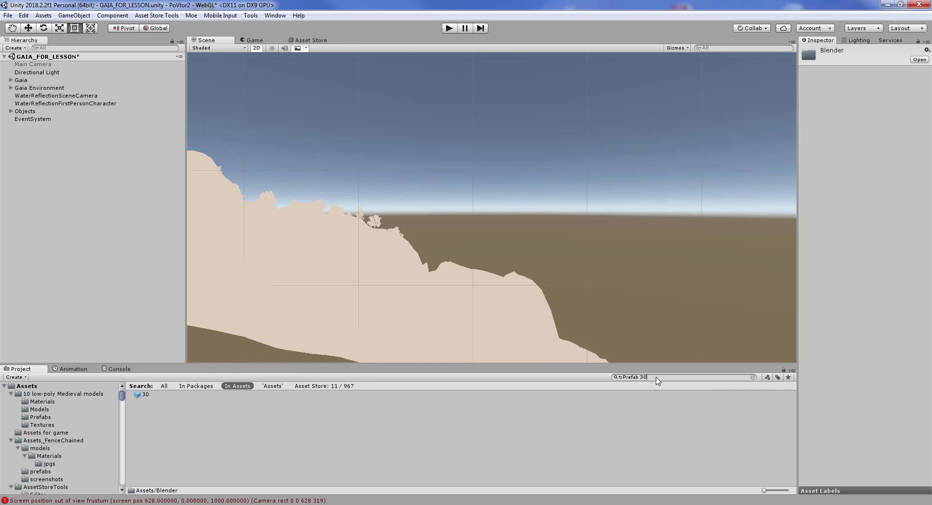
{"action": "key", "text": "BackSpace"}
{"action": "key", "text": "BackSpace"}
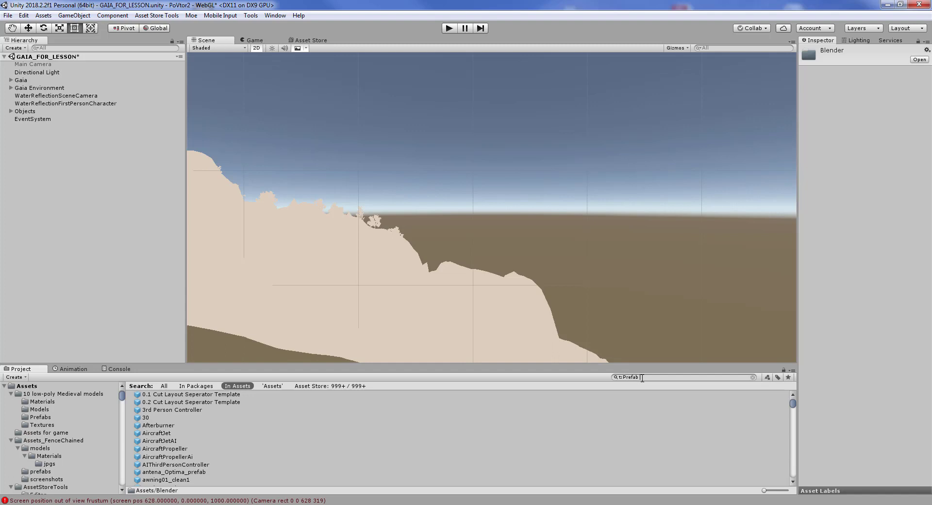
Step: Append 30 to the Prefab-filtered search text
{"action": "left_click", "coordinate": [768, 377]}
{"action": "left_click", "coordinate": [631, 376]}
{"action": "left_click", "coordinate": [645, 378]}
{"action": "left_click", "coordinate": [651, 378]}
{"action": "type", "text": "30"}
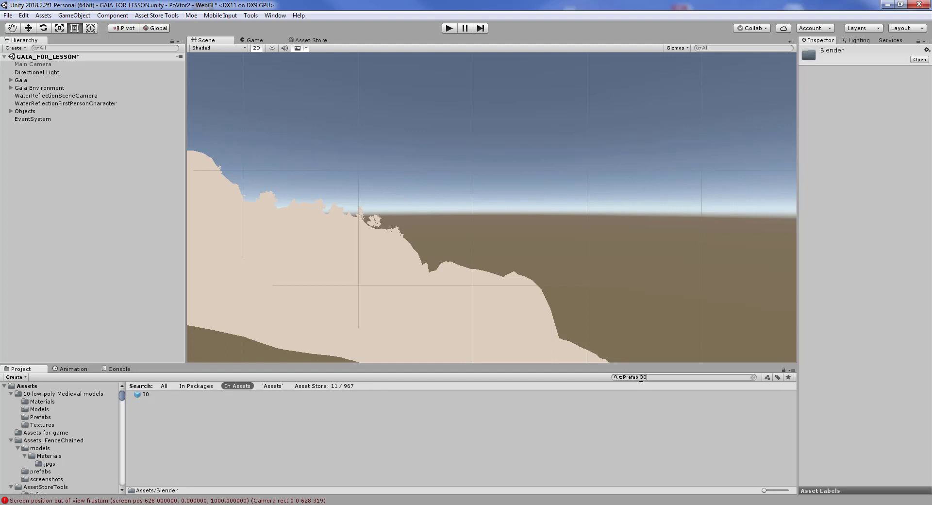
Step: Add the Model type filter so the search reads '30 t:Model t:Prefab', then select it
{"action": "left_click", "coordinate": [768, 378]}
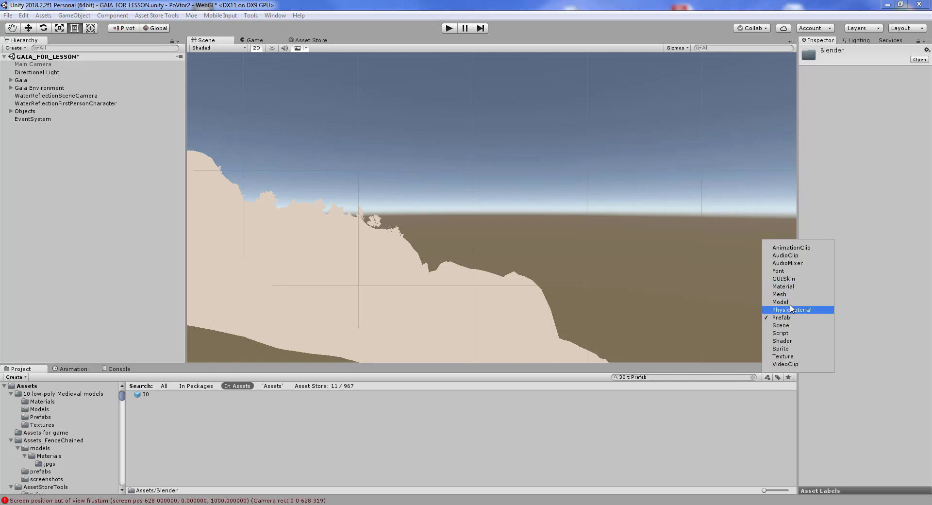
{"action": "left_click", "coordinate": [787, 302]}
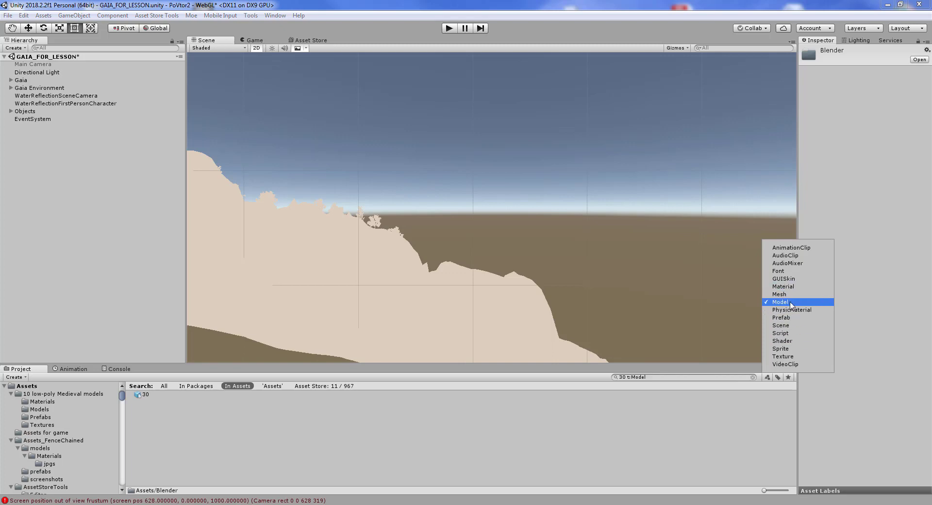
{"action": "left_click", "coordinate": [643, 378]}
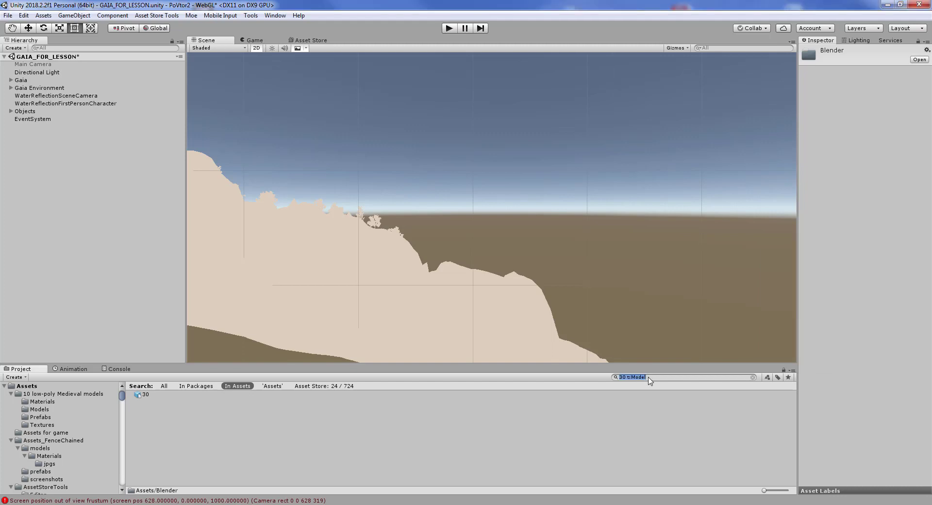
{"action": "type", "text": "t"}
{"action": "type", "text": ":"}
{"action": "type", "text": "b"}
{"action": "left_click_drag", "start_coordinate": [677, 378], "coordinate": [621, 380]}
Step: Clear the search and arrow through the Assets folders from Basement Props #1
{"action": "key", "text": "BackSpace"}
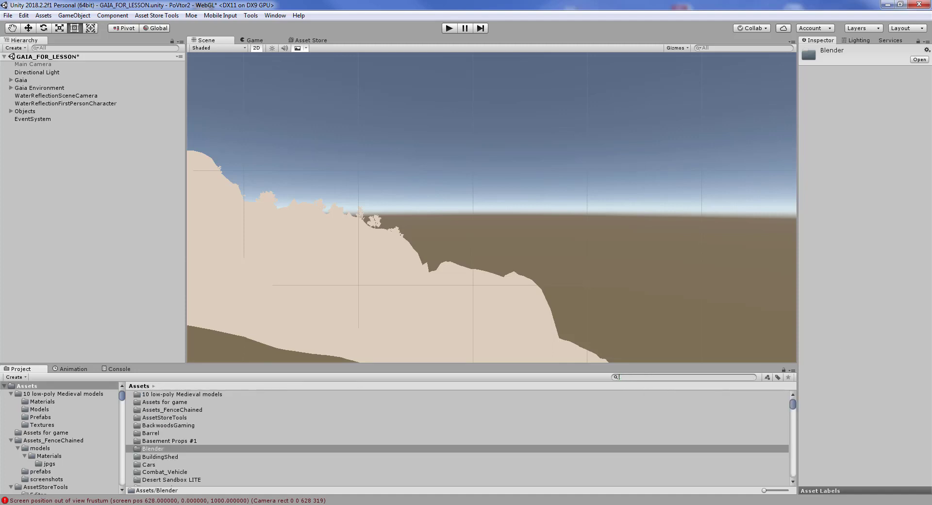
{"action": "left_click", "coordinate": [157, 442]}
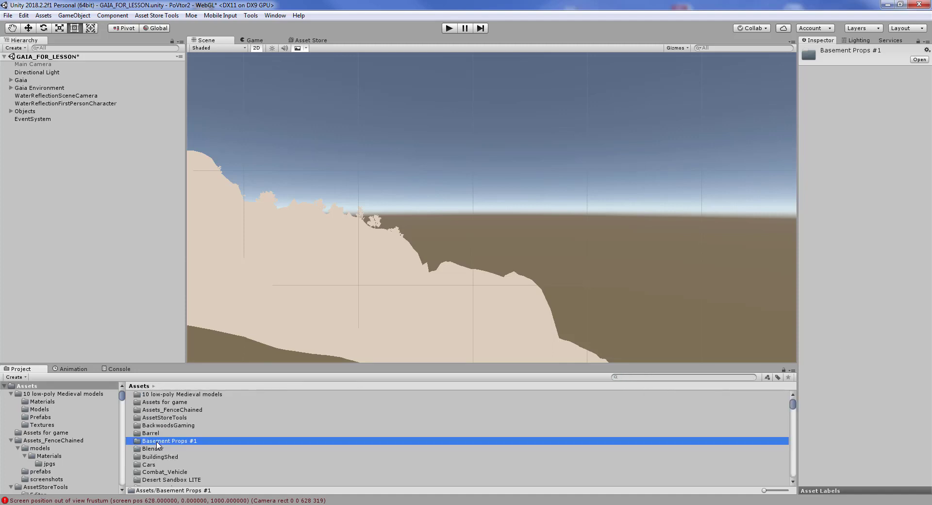
{"action": "key", "text": "Up"}
{"action": "key", "text": "Up"}
{"action": "key", "text": "Down"}
{"action": "key", "text": "Down"}
{"action": "key", "text": "Down"}
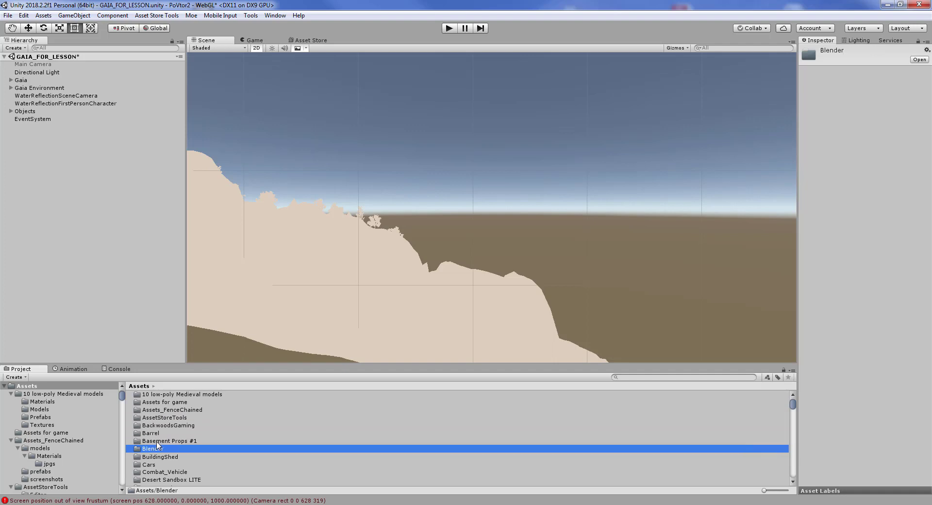
{"action": "key", "text": "Down"}
{"action": "key", "text": "Up"}
{"action": "key", "text": "Up"}
{"action": "key", "text": "Up"}
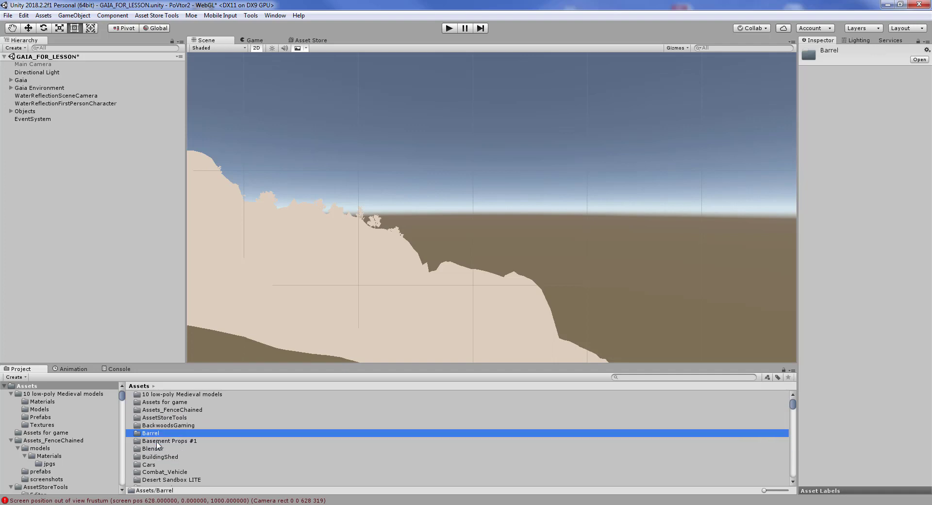
{"action": "key", "text": "shift+Down"}
{"action": "key", "text": "shift+Down"}
{"action": "key", "text": "shift+Down"}
{"action": "key", "text": "shift+Down"}
{"action": "key", "text": "Up"}
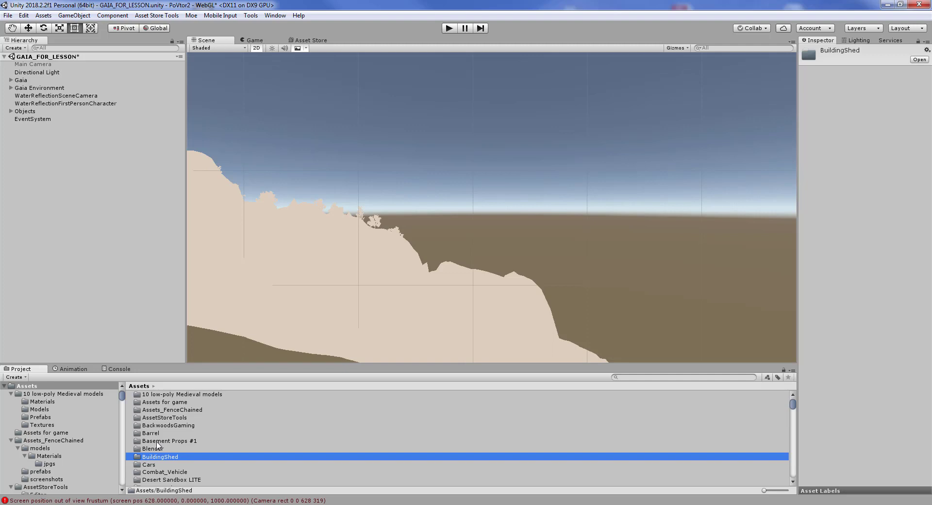
Step: Inspect the Cars and Combat_Vehicle folders, then open the Project Create menu
{"action": "scroll", "coordinate": [157, 444], "scroll_direction": "down", "scroll_amount": 1}
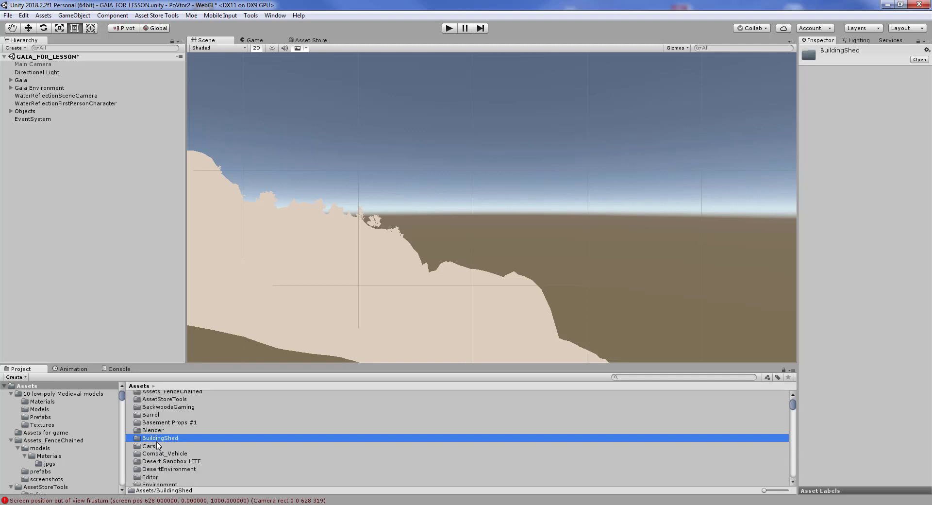
{"action": "left_click", "coordinate": [143, 448]}
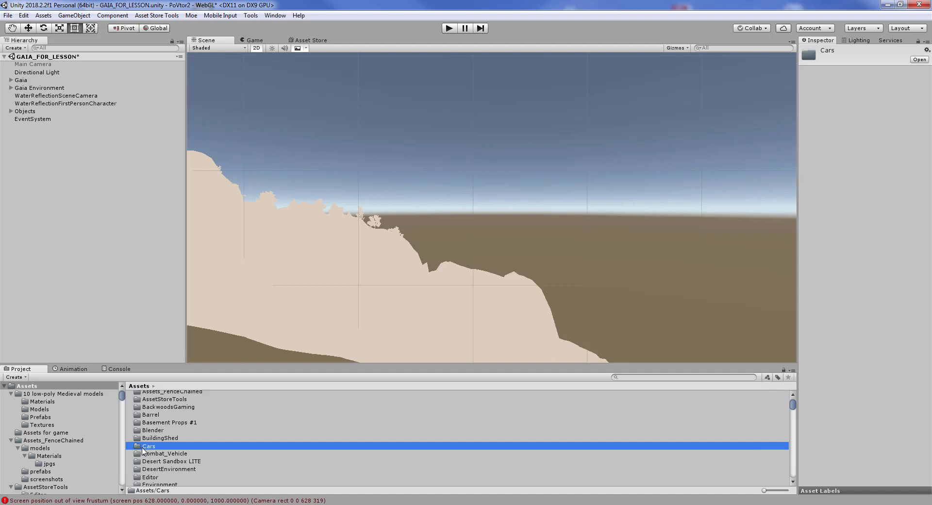
{"action": "scroll", "coordinate": [139, 451], "scroll_direction": "down", "scroll_amount": 1}
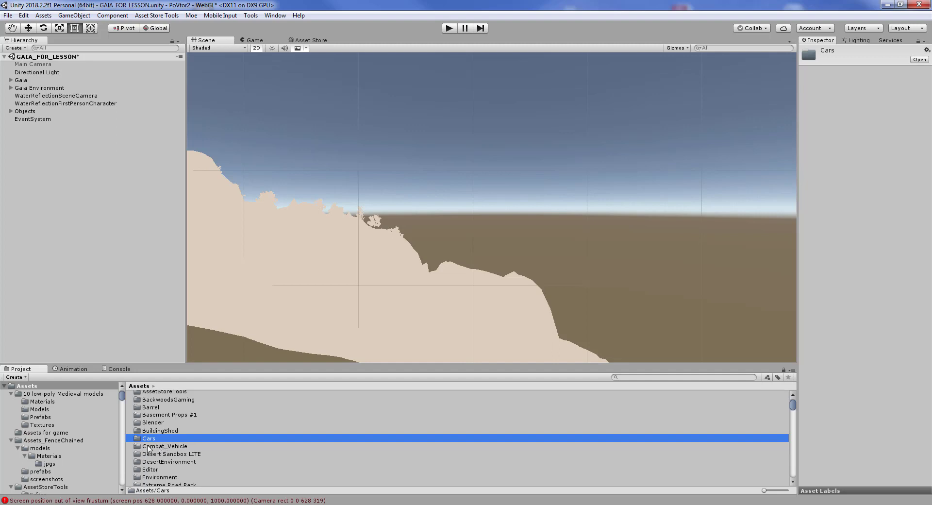
{"action": "left_click", "coordinate": [148, 446]}
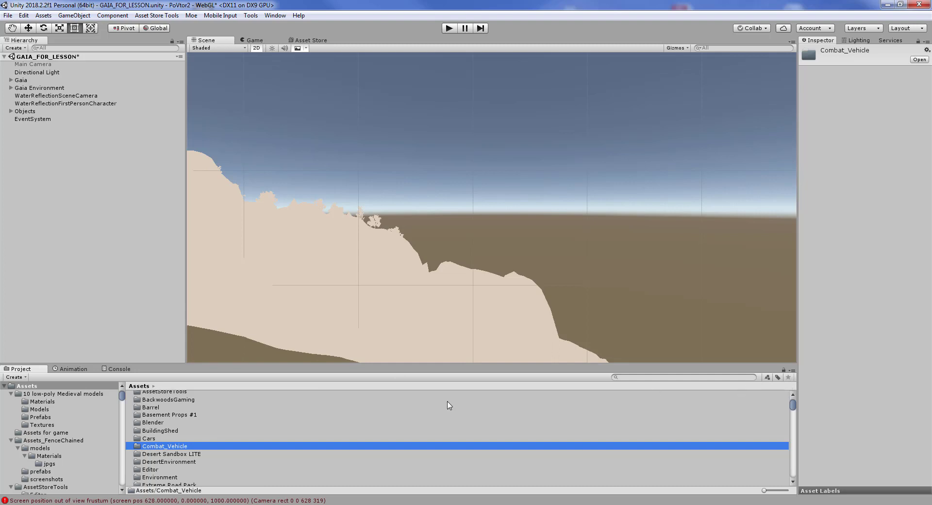
{"action": "left_click", "coordinate": [20, 378]}
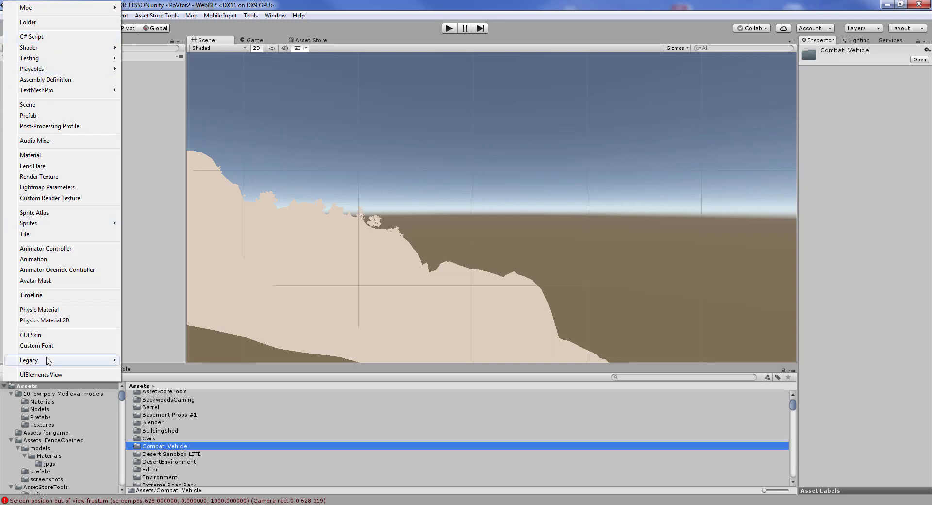
Step: Close the Create menu and switch the Project panel to One Column, then back to Two Column Layout
{"action": "left_click", "coordinate": [193, 369]}
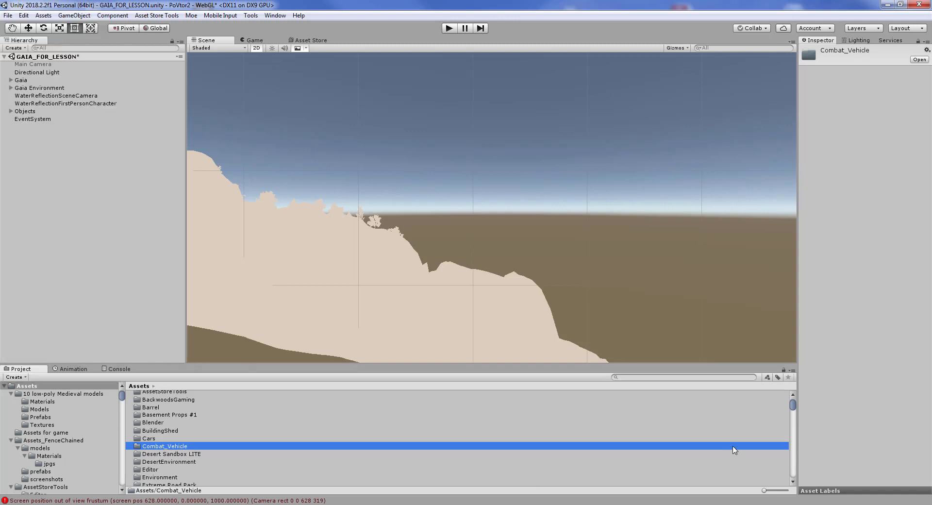
{"action": "left_click", "coordinate": [792, 371]}
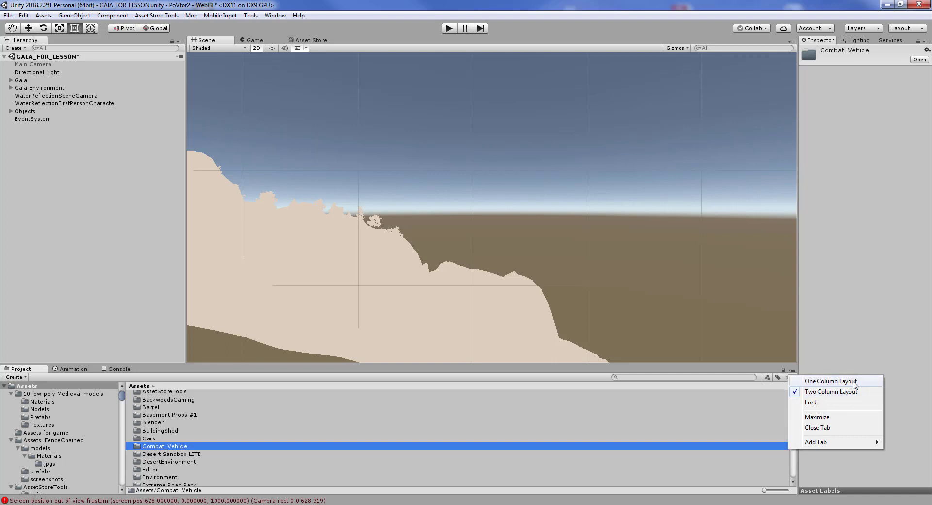
{"action": "left_click", "coordinate": [829, 386]}
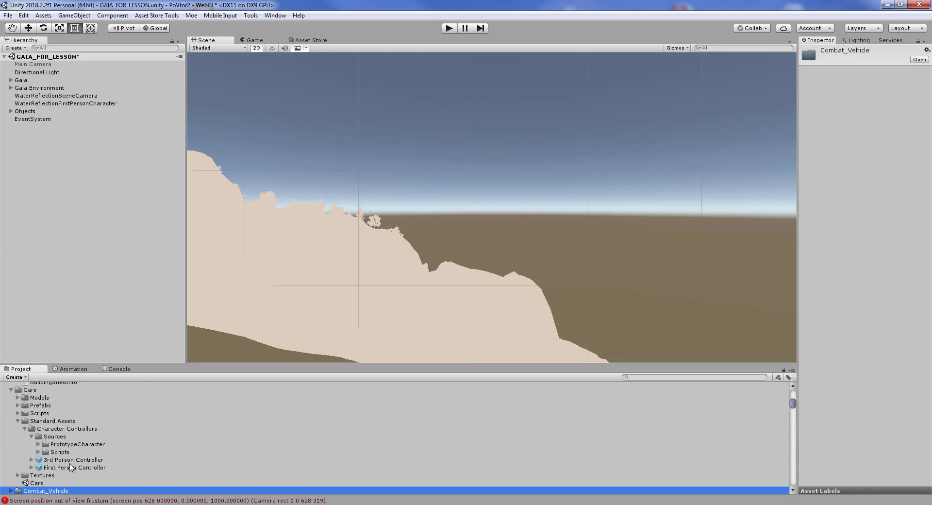
{"action": "left_click", "coordinate": [792, 371]}
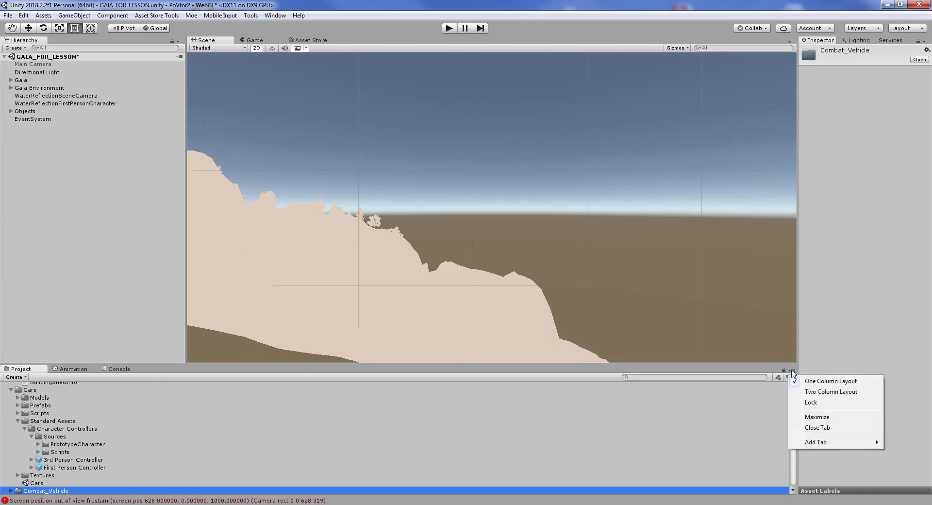
{"action": "left_click", "coordinate": [816, 392]}
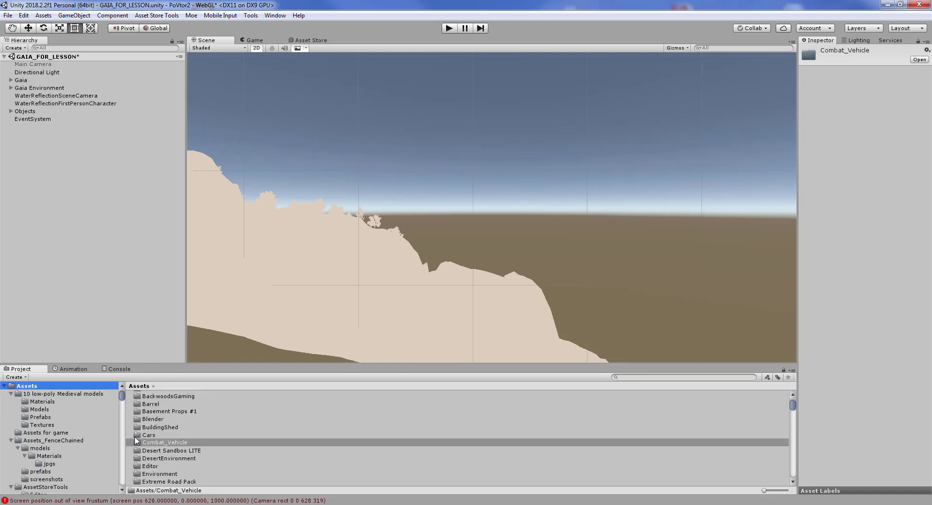
Step: Dismiss the Project panel's options menu unchanged and click into the search field
{"action": "left_click", "coordinate": [792, 372]}
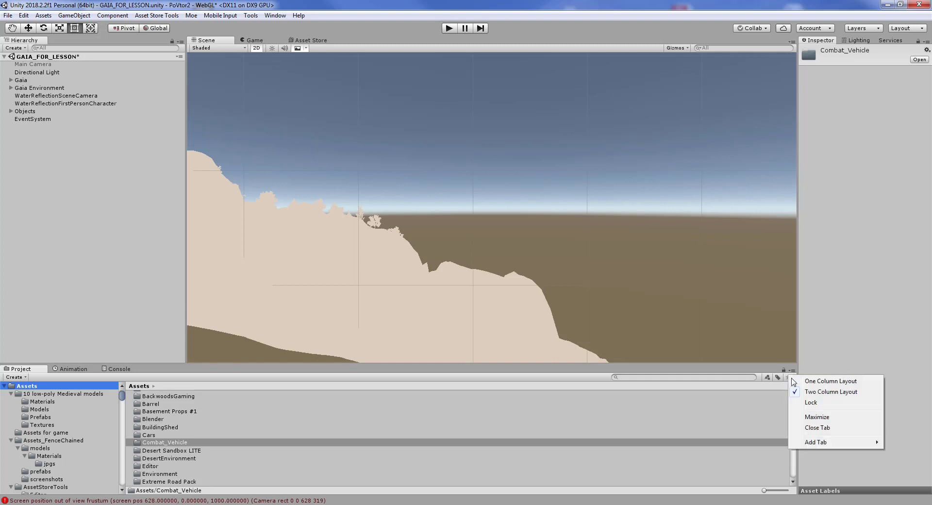
{"action": "left_click", "coordinate": [748, 370]}
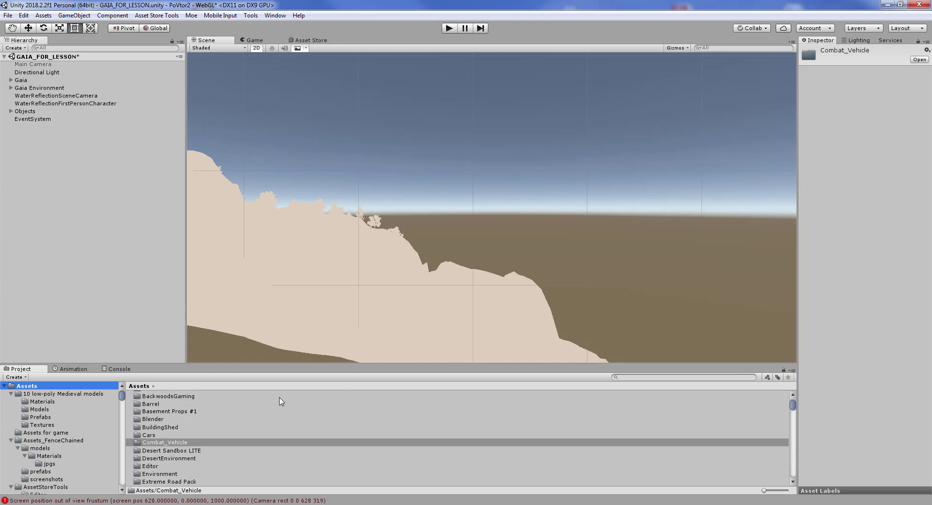
{"action": "left_click", "coordinate": [634, 377]}
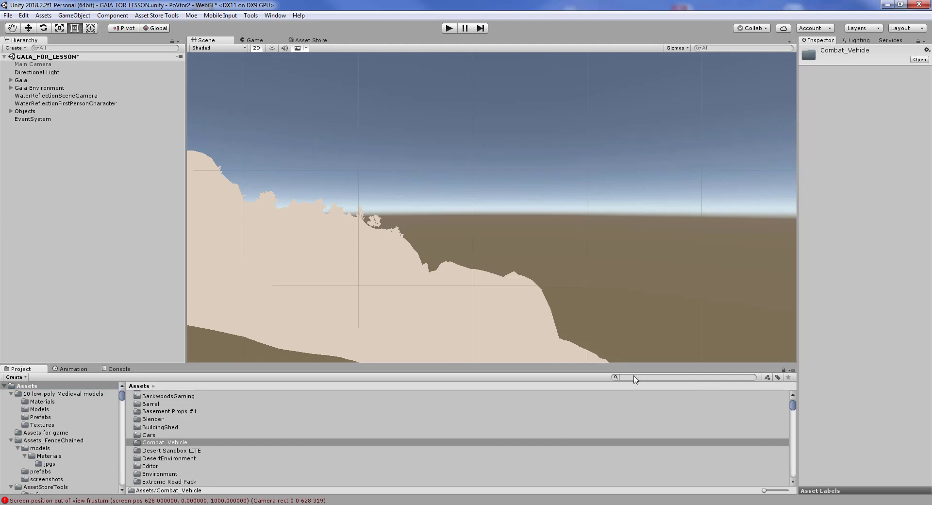
Step: Search the Asset Store for 'grass' and collapse the Free (1159) and Paid (29491) result groups
{"action": "type", "text": "grass"}
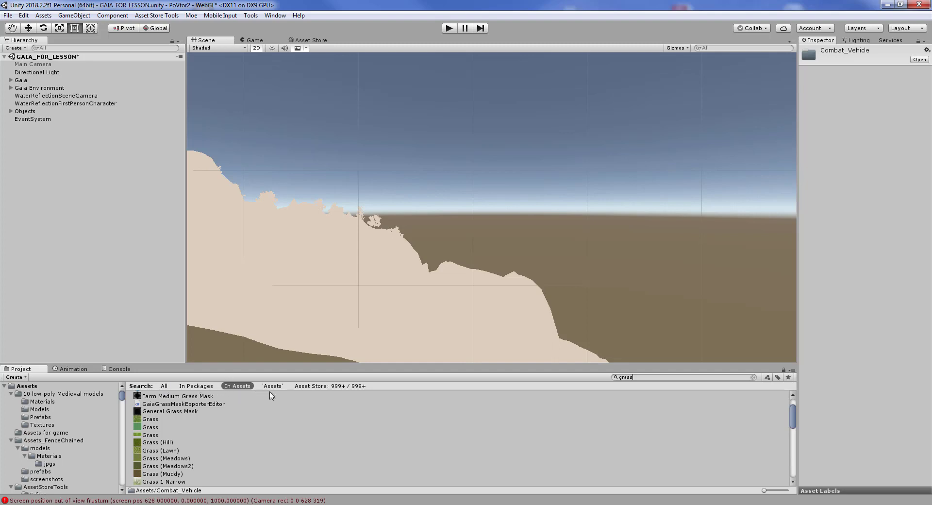
{"action": "left_click", "coordinate": [311, 388]}
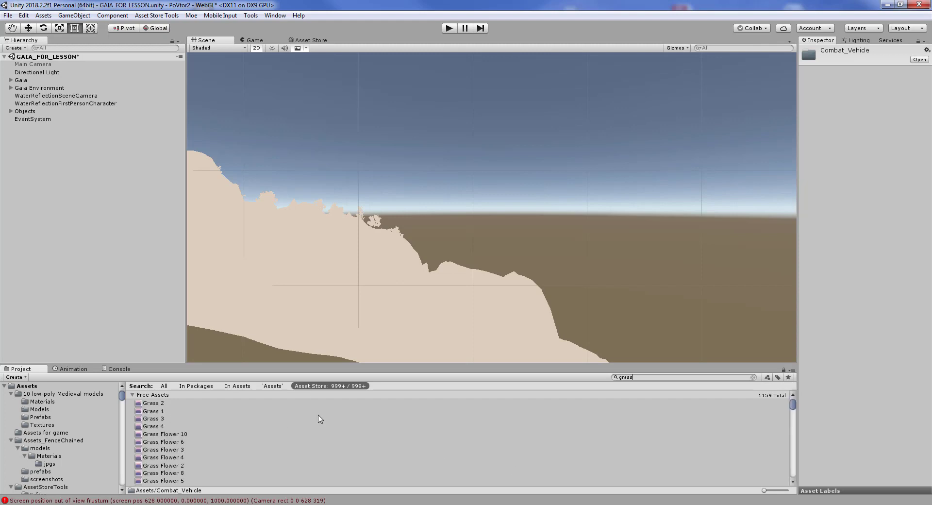
{"action": "left_click", "coordinate": [133, 395]}
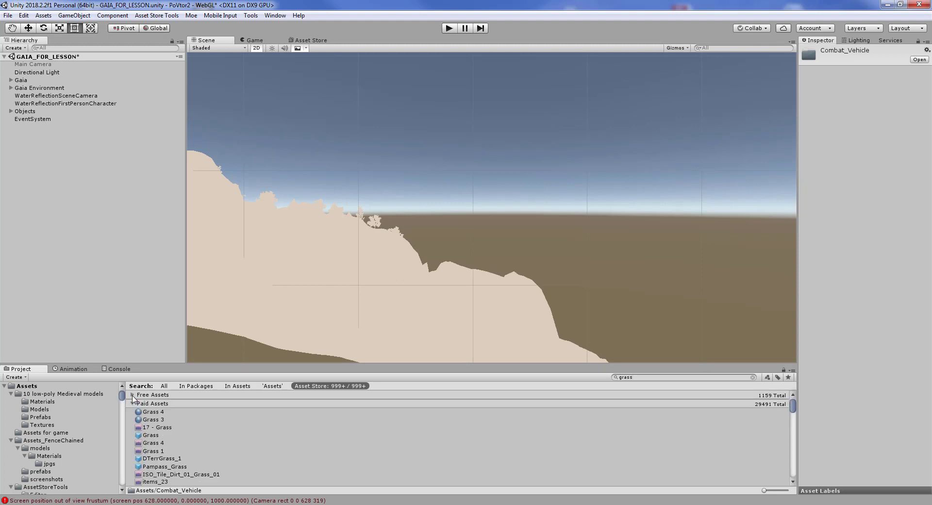
{"action": "left_click", "coordinate": [133, 403]}
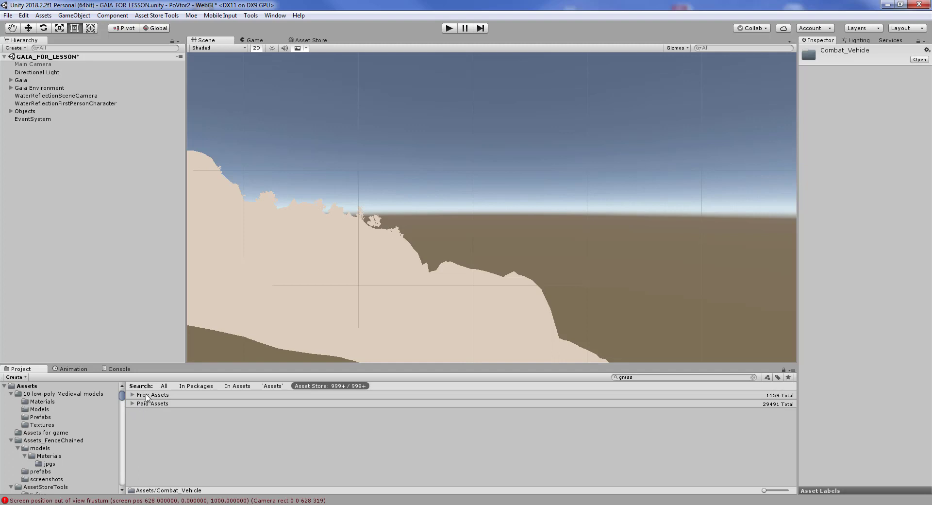
Step: Toggle the Paid Assets group closed again and maximize the Project panel to fill the editor
{"action": "left_click", "coordinate": [133, 404]}
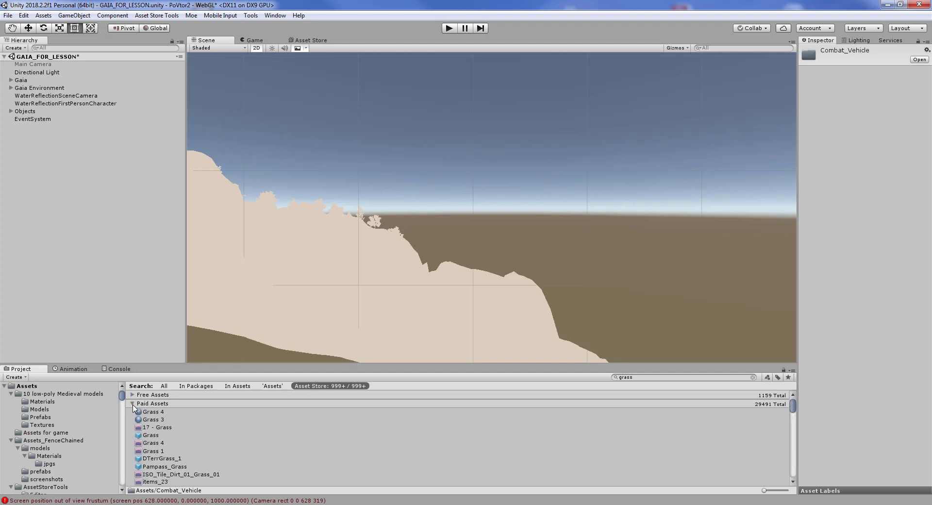
{"action": "left_click", "coordinate": [133, 403]}
{"action": "left_click", "coordinate": [133, 403]}
{"action": "left_click", "coordinate": [134, 403]}
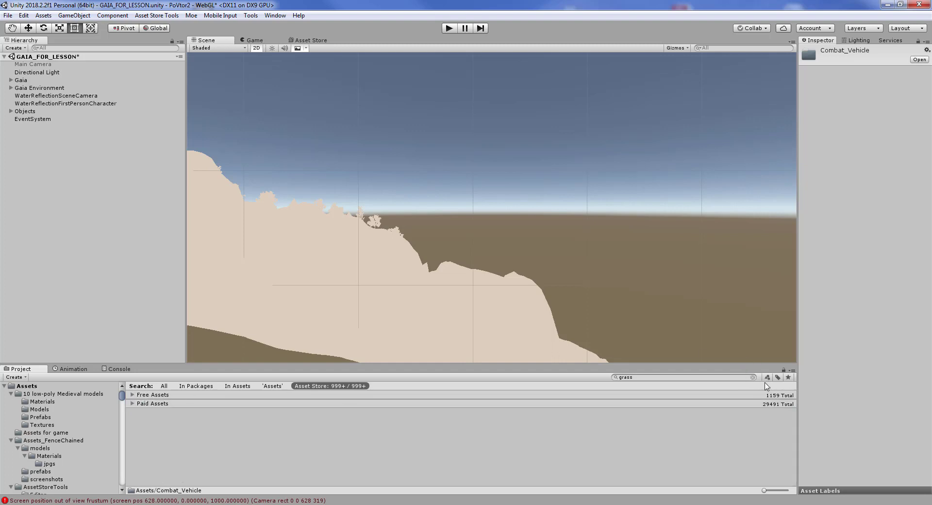
{"action": "left_click", "coordinate": [790, 372]}
{"action": "left_click", "coordinate": [818, 417]}
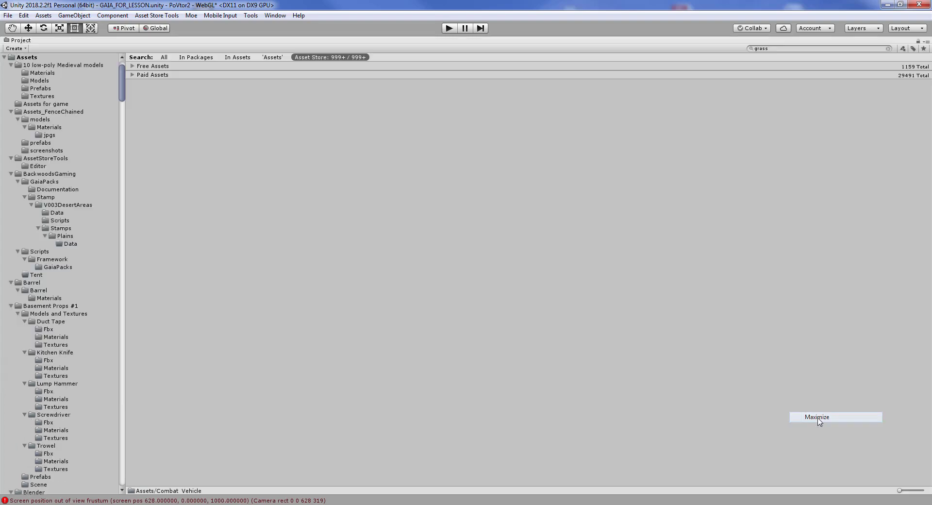
Step: Expand the Free and Paid grass results as enlarged thumbnails, then un-maximize the Project panel
{"action": "left_click", "coordinate": [132, 66]}
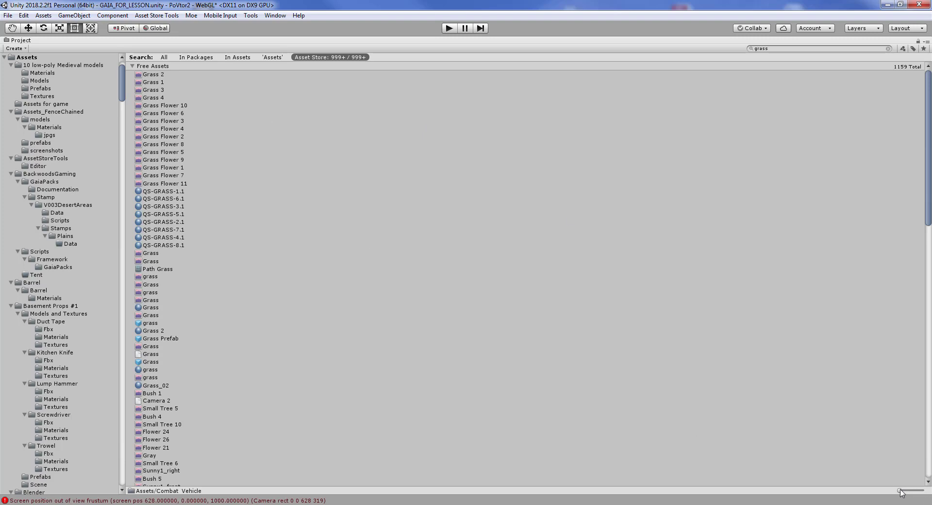
{"action": "left_click_drag", "start_coordinate": [901, 491], "coordinate": [910, 491]}
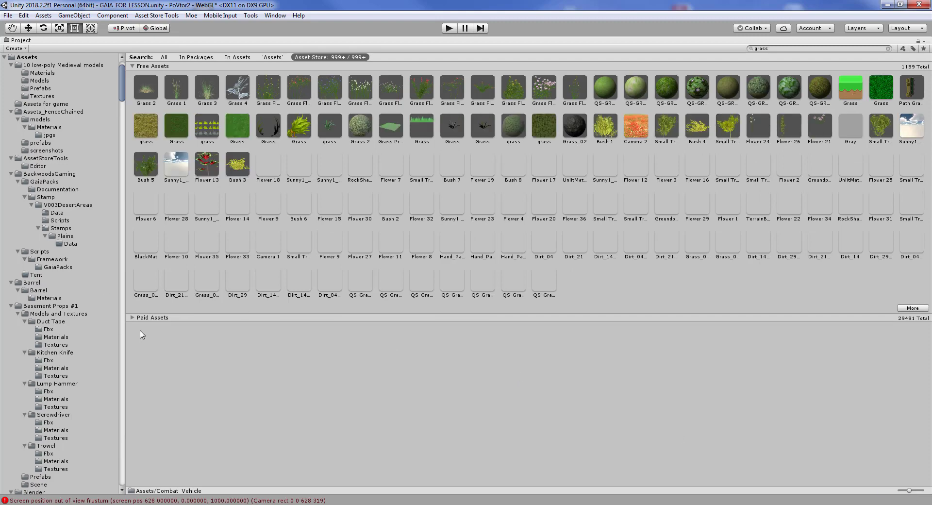
{"action": "left_click", "coordinate": [132, 318]}
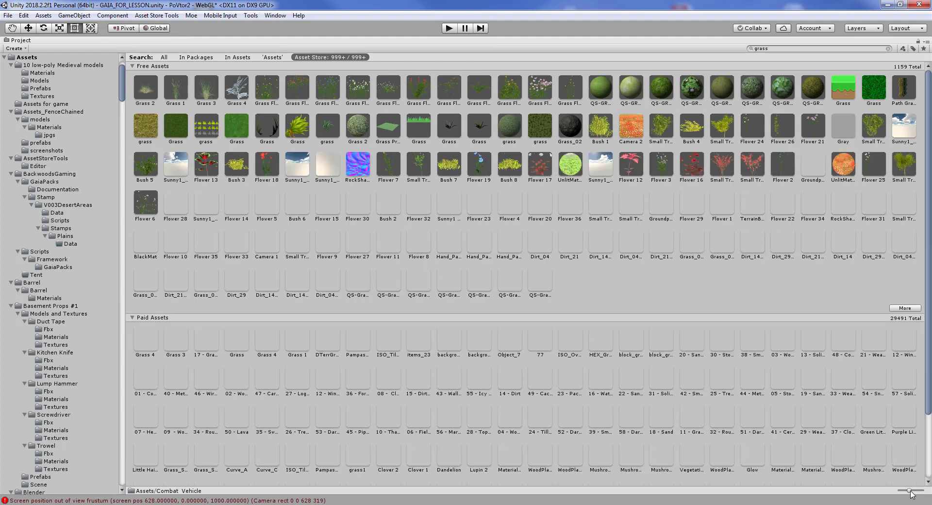
{"action": "mouse_move", "coordinate": [911, 491]}
{"action": "left_mouse_down"}
{"action": "mouse_move", "coordinate": [925, 492]}
{"action": "mouse_move", "coordinate": [895, 492]}
{"action": "left_mouse_up"}
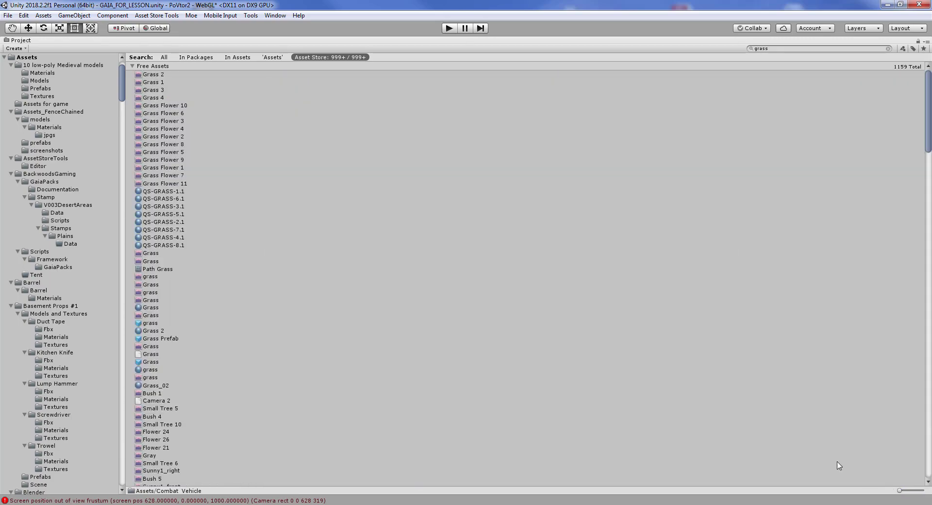
{"action": "left_click", "coordinate": [928, 43]}
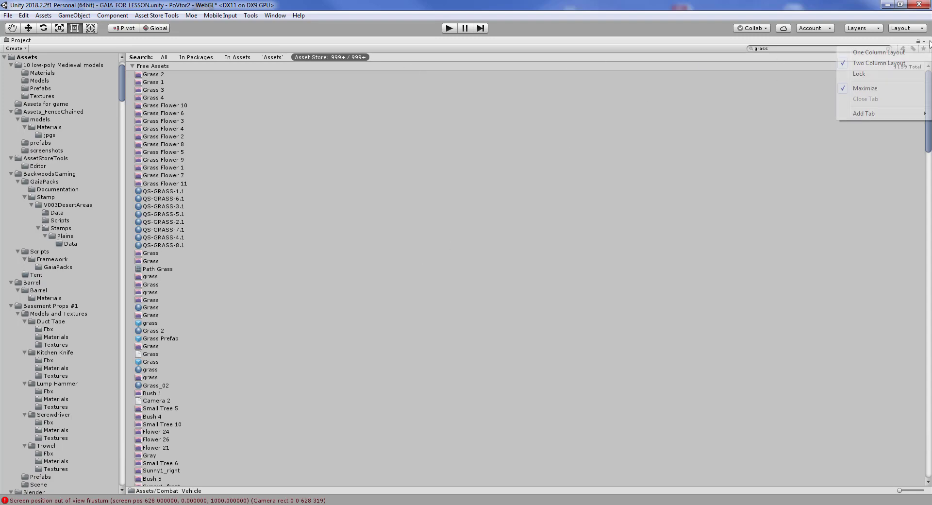
{"action": "left_click", "coordinate": [867, 90]}
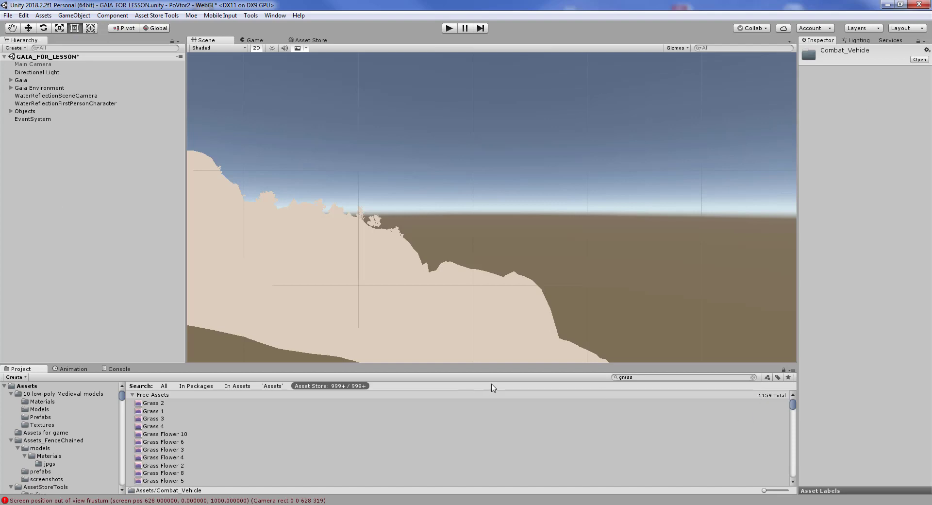
Step: Save the grass search to Favorites as My_search_for_grass, then clear the search field
{"action": "left_click", "coordinate": [637, 376]}
{"action": "left_click", "coordinate": [648, 378]}
{"action": "left_click", "coordinate": [789, 379]}
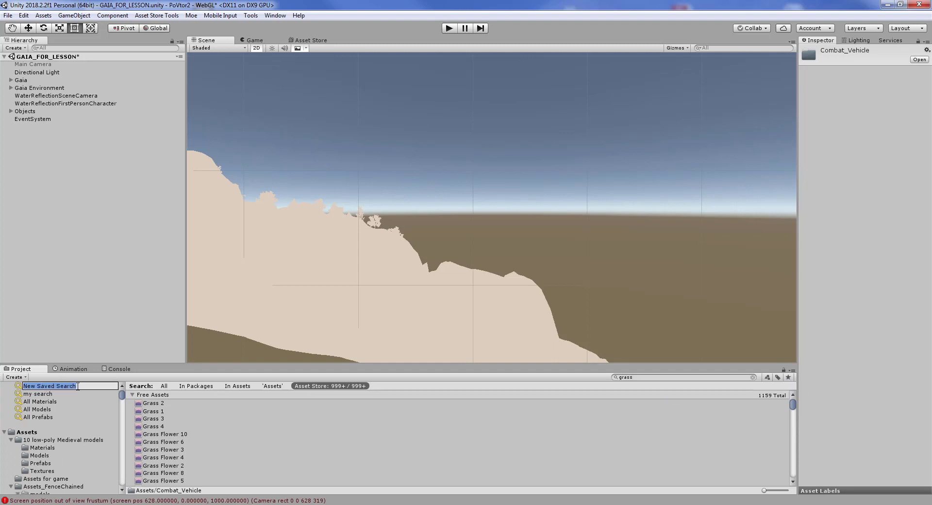
{"action": "type", "text": "My_search_for_grass"}
{"action": "key", "text": "Return"}
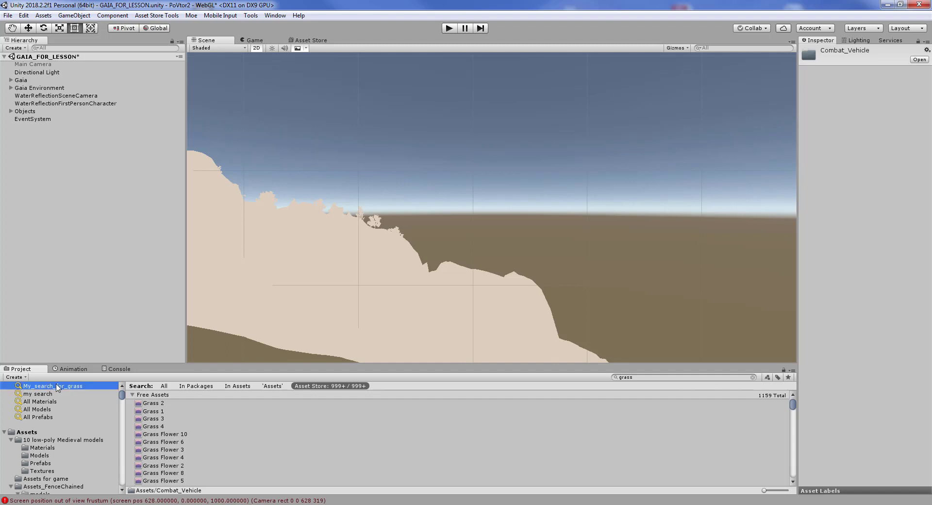
{"action": "left_click", "coordinate": [621, 377]}
{"action": "key", "text": "BackSpace"}
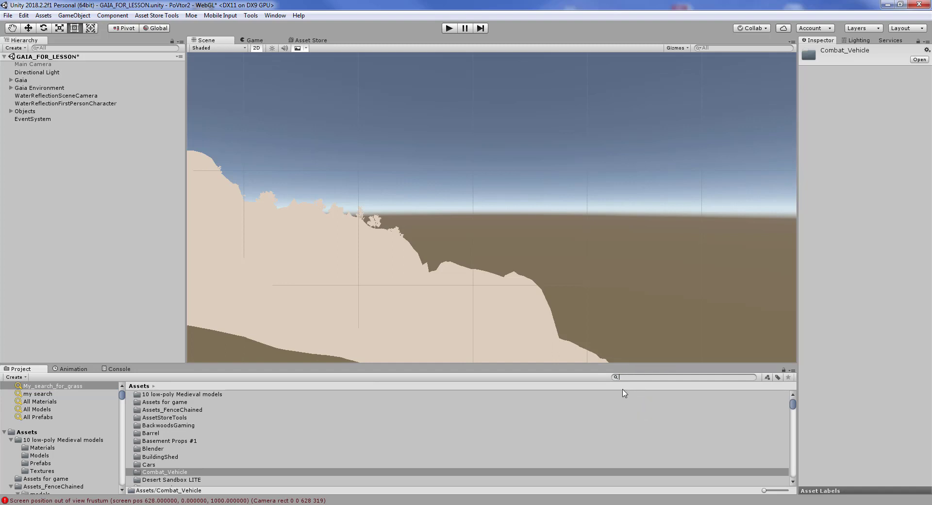
Step: Reload My_search_for_grass from Favorites, then delete the grass text from the search box
{"action": "left_click", "coordinate": [47, 388]}
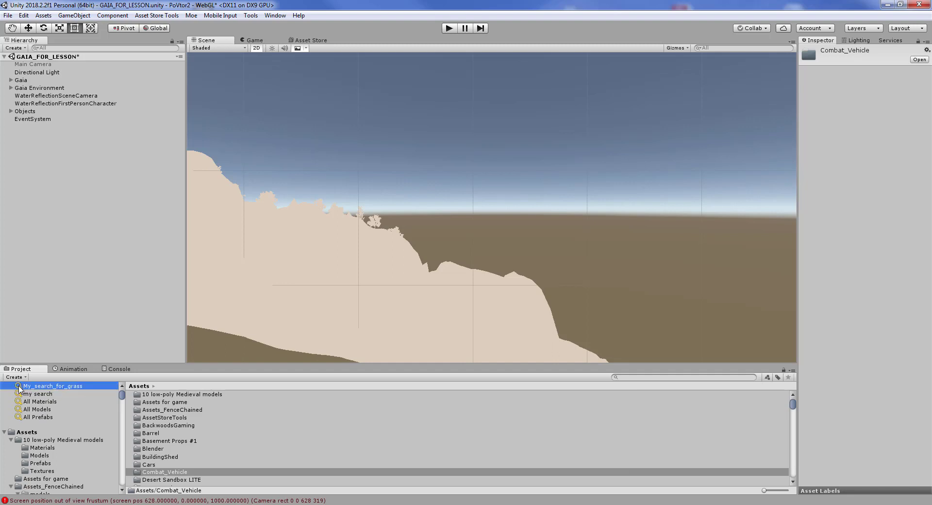
{"action": "left_click", "coordinate": [36, 396]}
{"action": "left_click", "coordinate": [38, 387]}
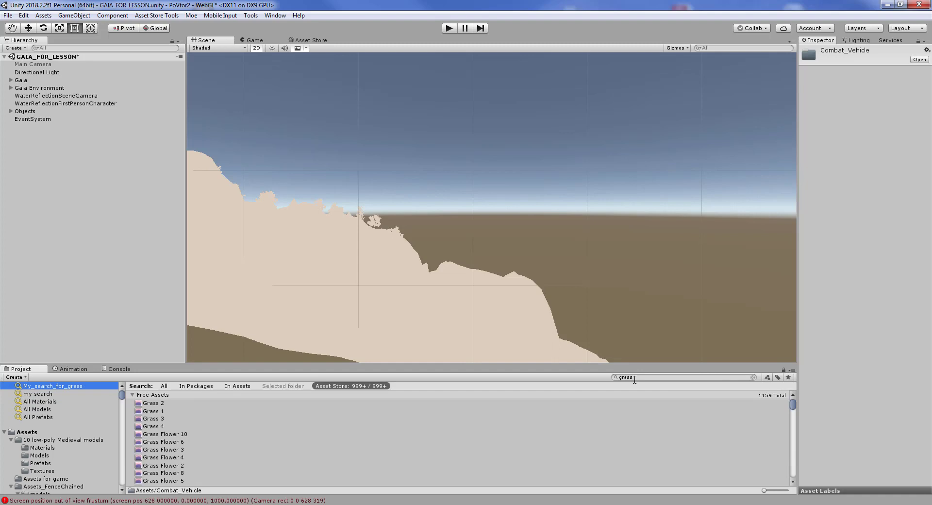
{"action": "left_click", "coordinate": [614, 378]}
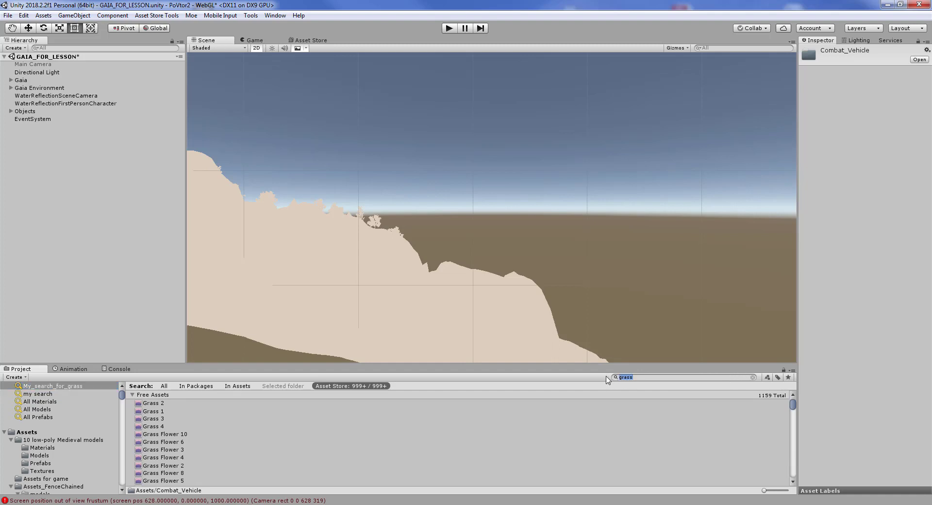
{"action": "key", "text": "BackSpace"}
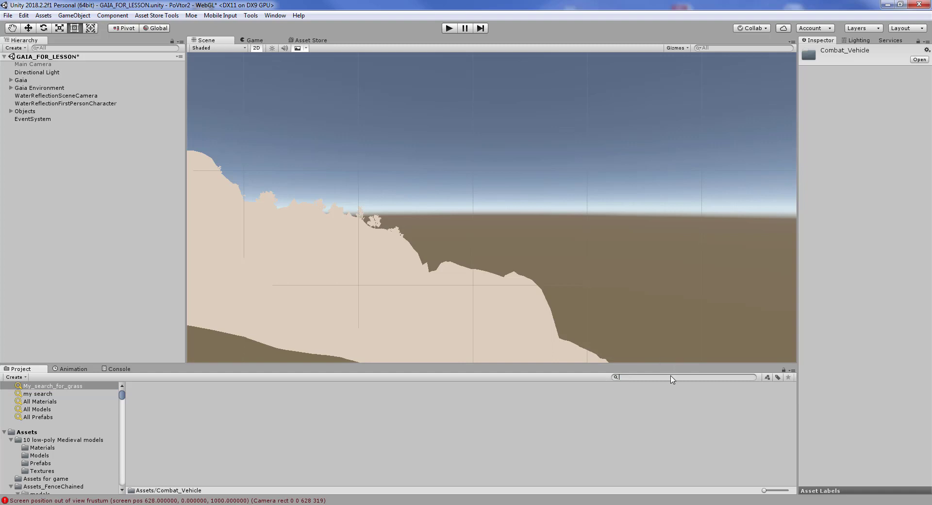